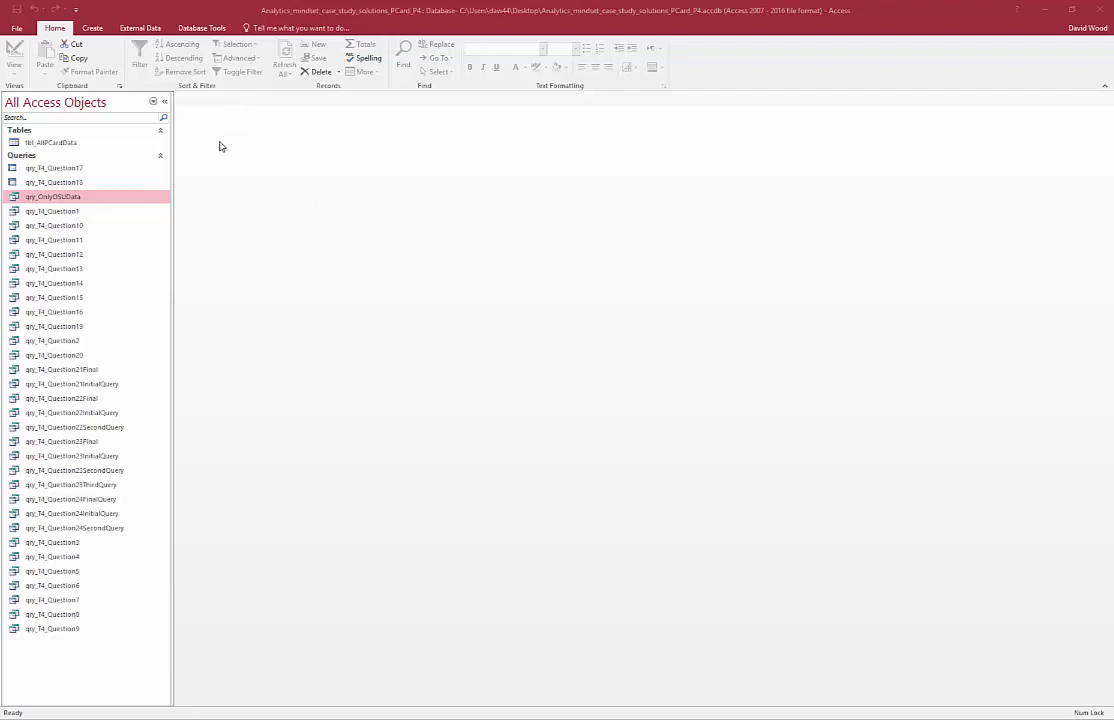
# Step: Start a new query in Design view using qry_OnlyOSUData as its source
pyautogui.click(92, 29)
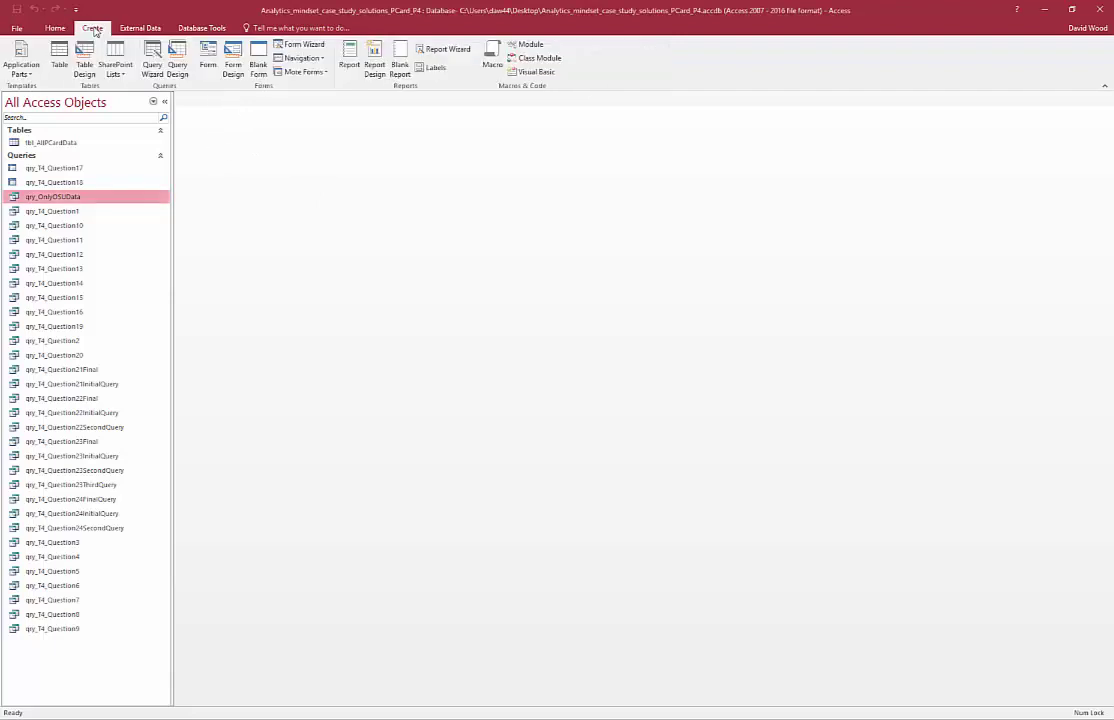
pyautogui.click(177, 62)
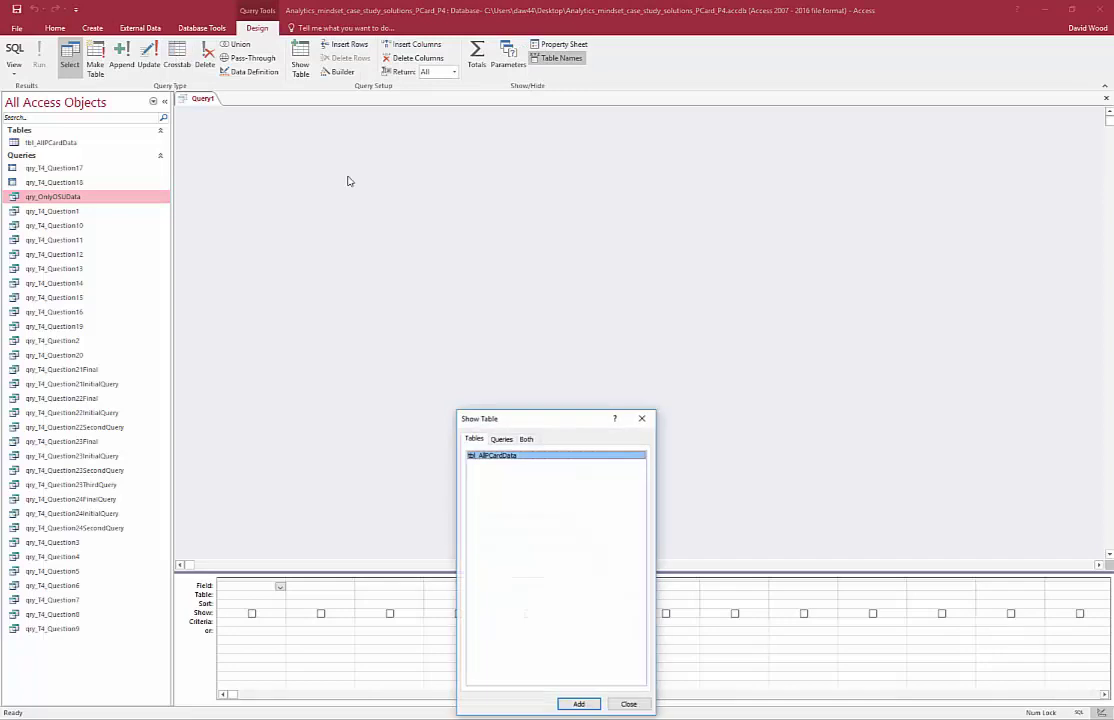
pyautogui.click(501, 438)
pyautogui.doubleClick(500, 456)
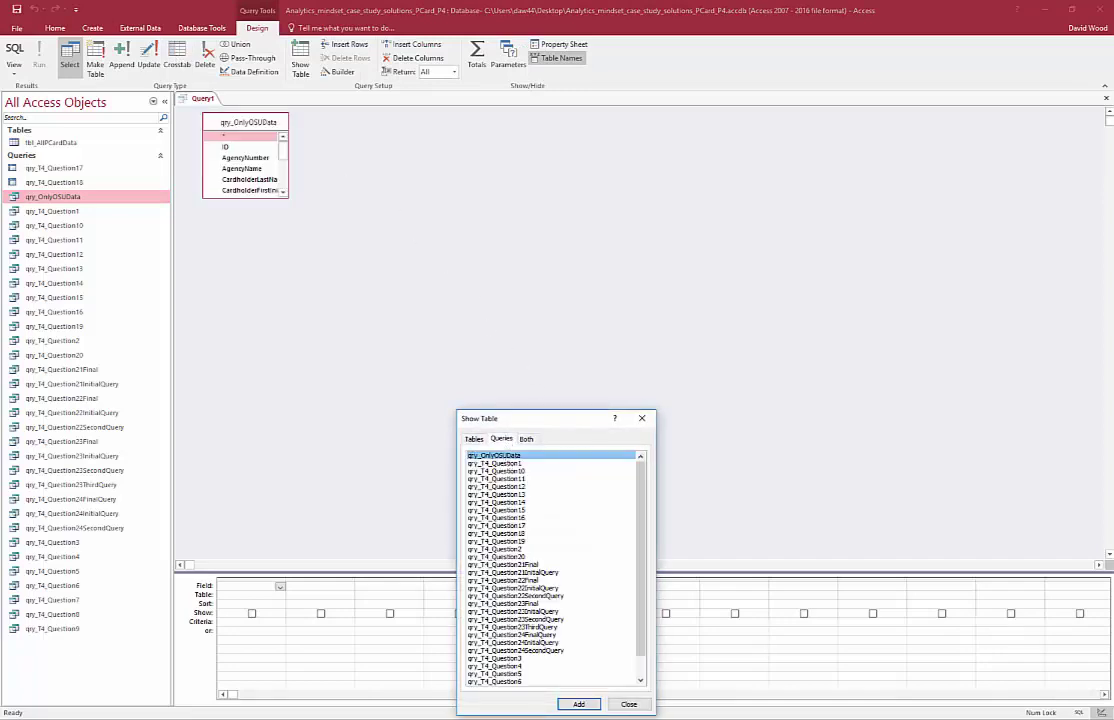
pyautogui.click(628, 704)
# Step: Add CardholderFirstInitial, CardholderLastName and Amount to the query grid
pyautogui.moveTo(288, 196); pyautogui.dragTo(396, 362)
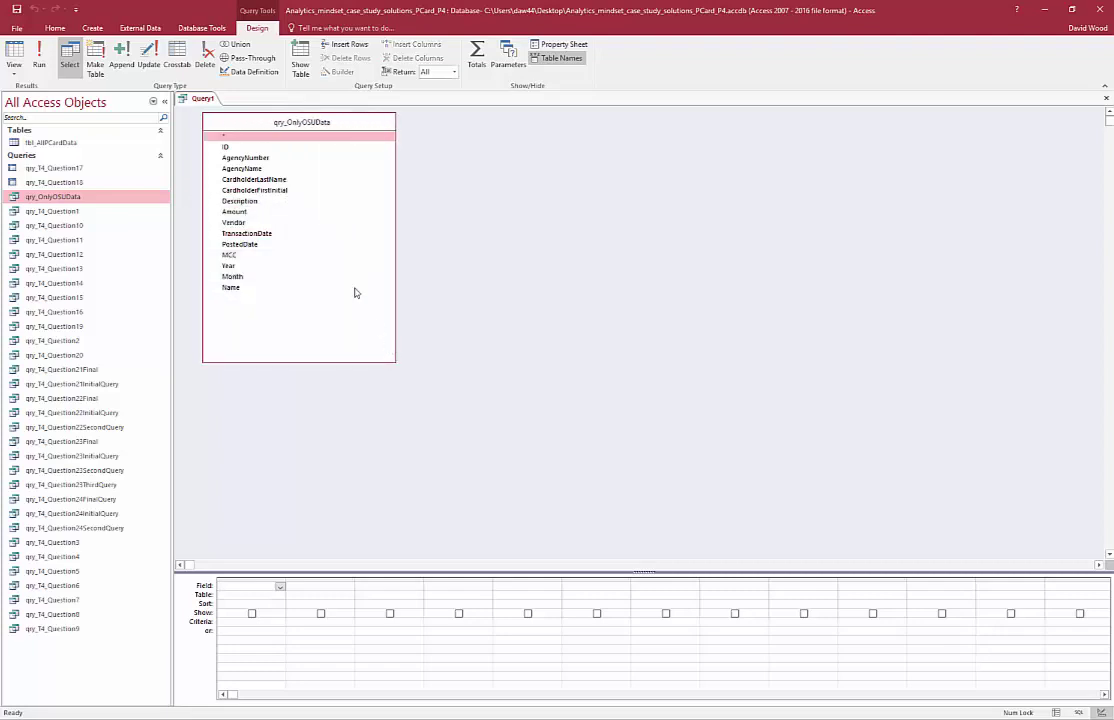
pyautogui.doubleClick(300, 190)
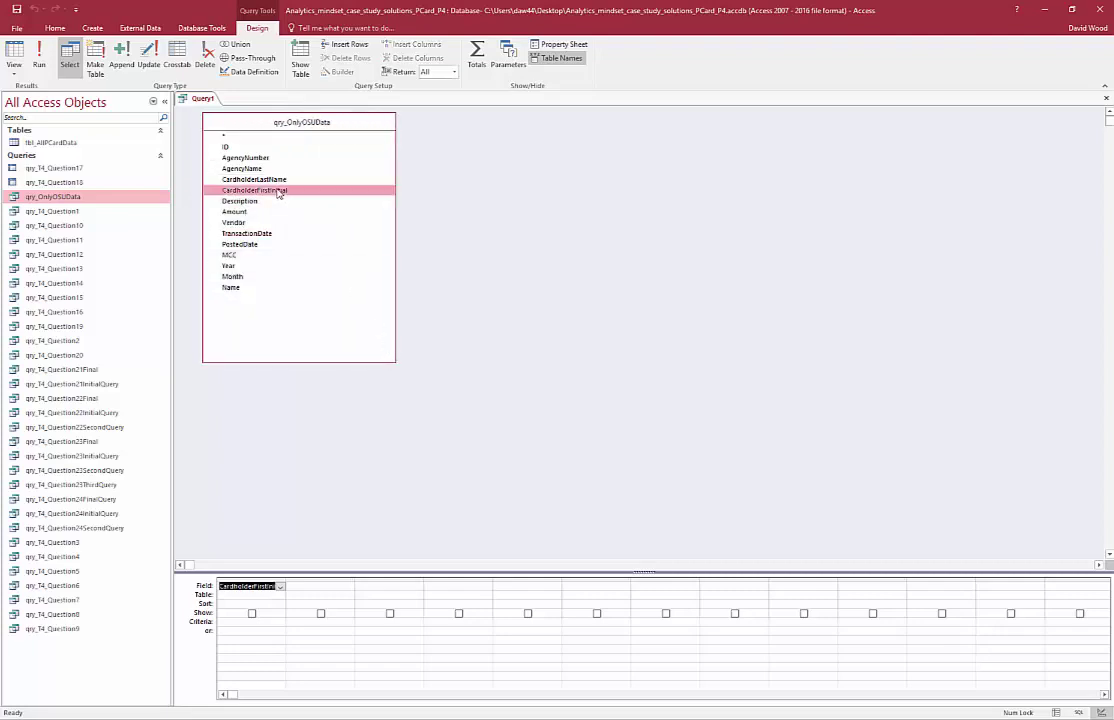
pyautogui.doubleClick(268, 180)
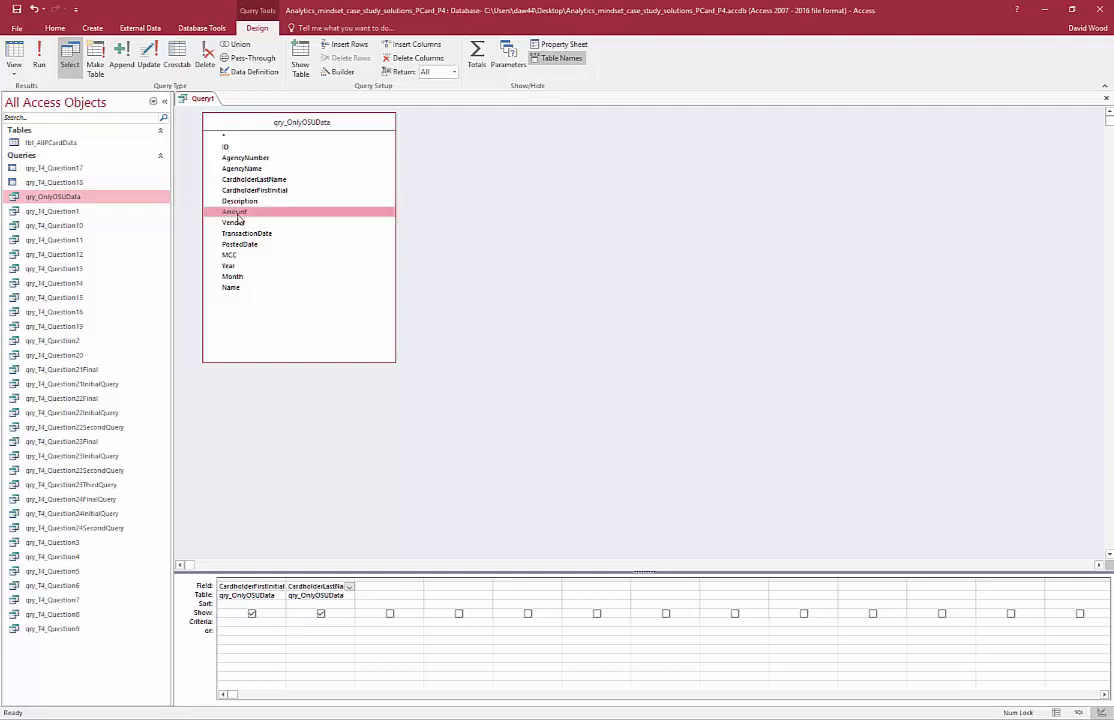
pyautogui.doubleClick(250, 212)
# Step: Turn on Totals, set Amount's Total to Sum, and run the query
pyautogui.click(476, 57)
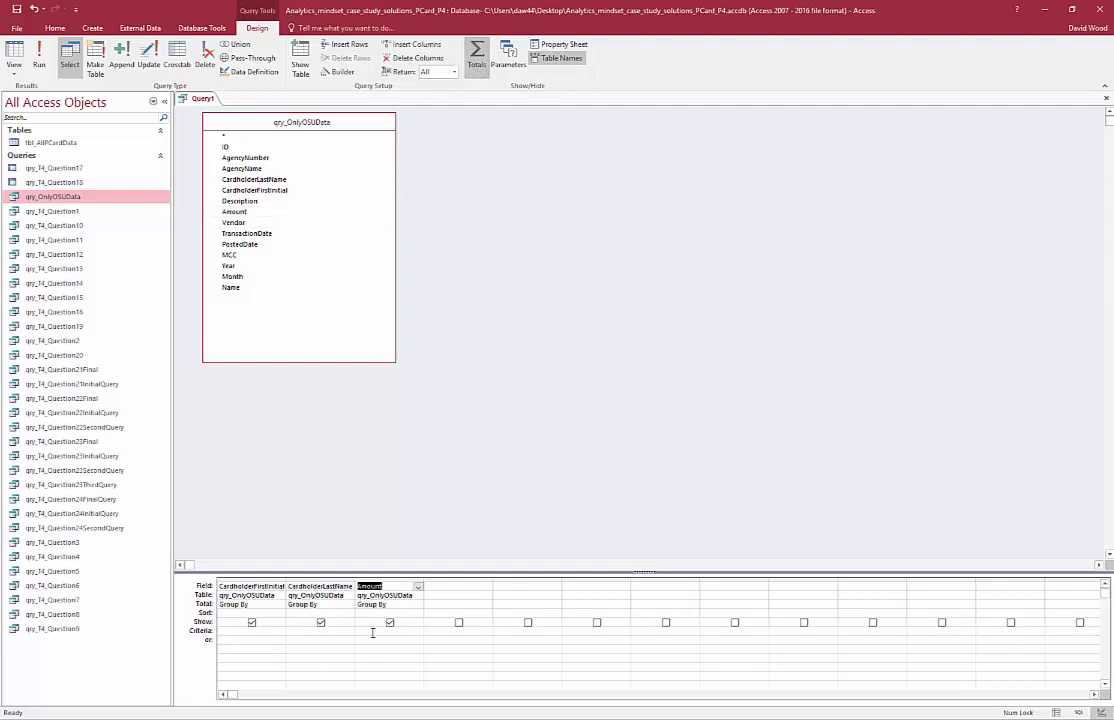
pyautogui.click(358, 606)
pyautogui.write('sum')
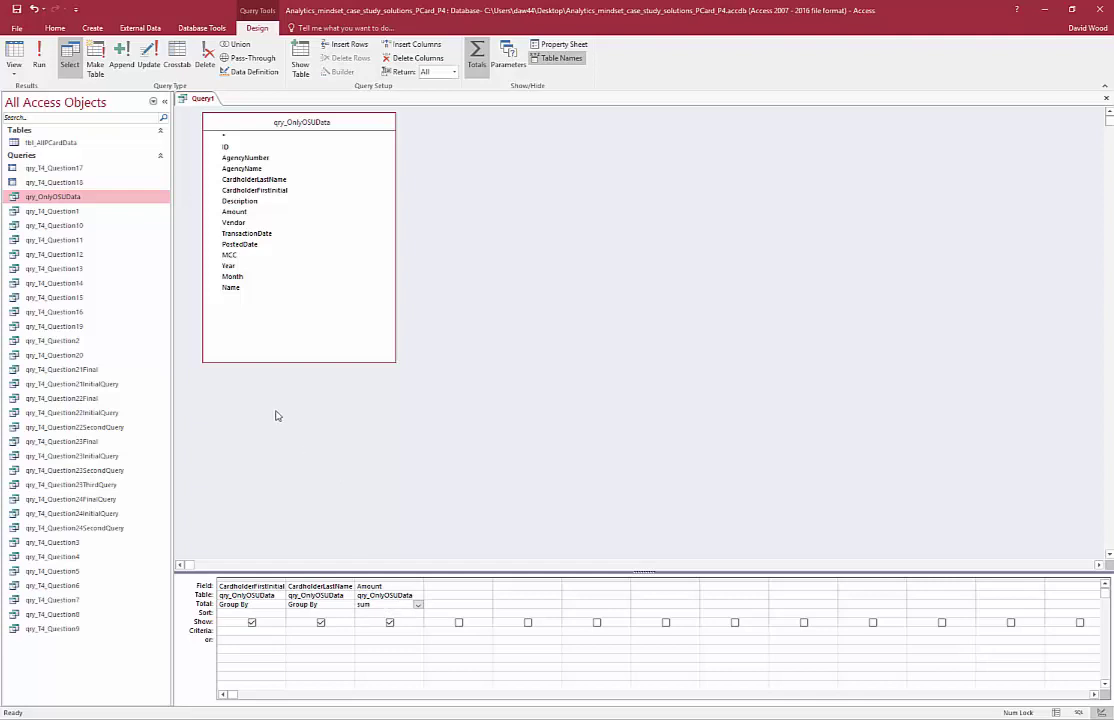
pyautogui.click(18, 45)
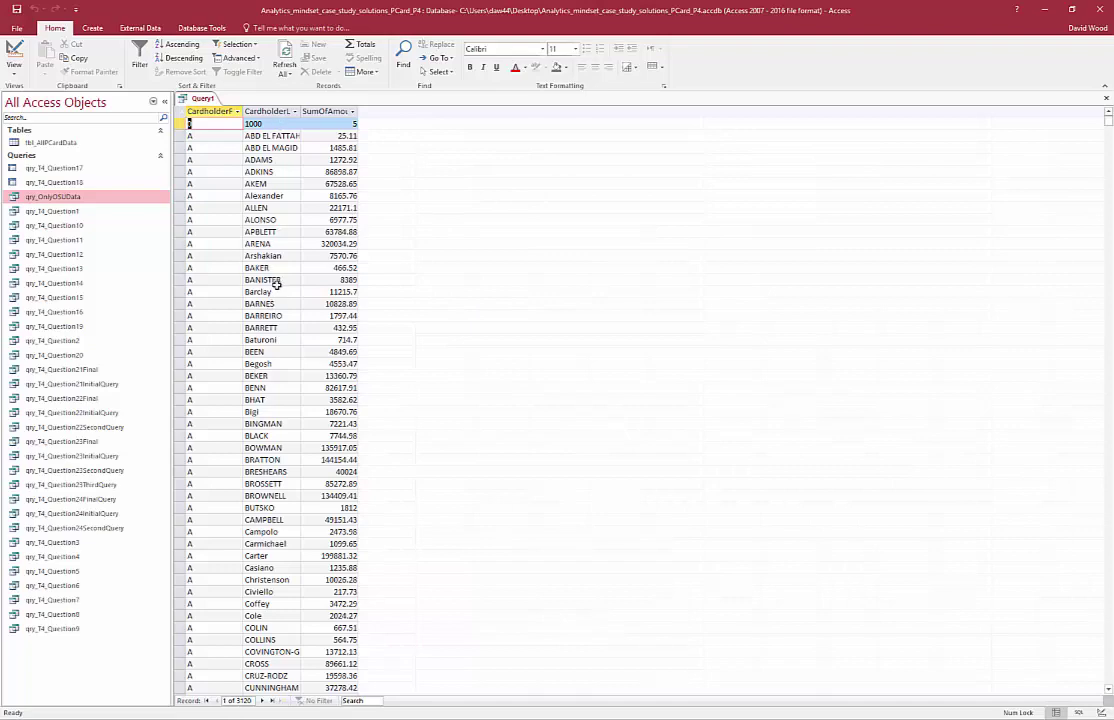
pyautogui.scroll(-15, 270, 288)
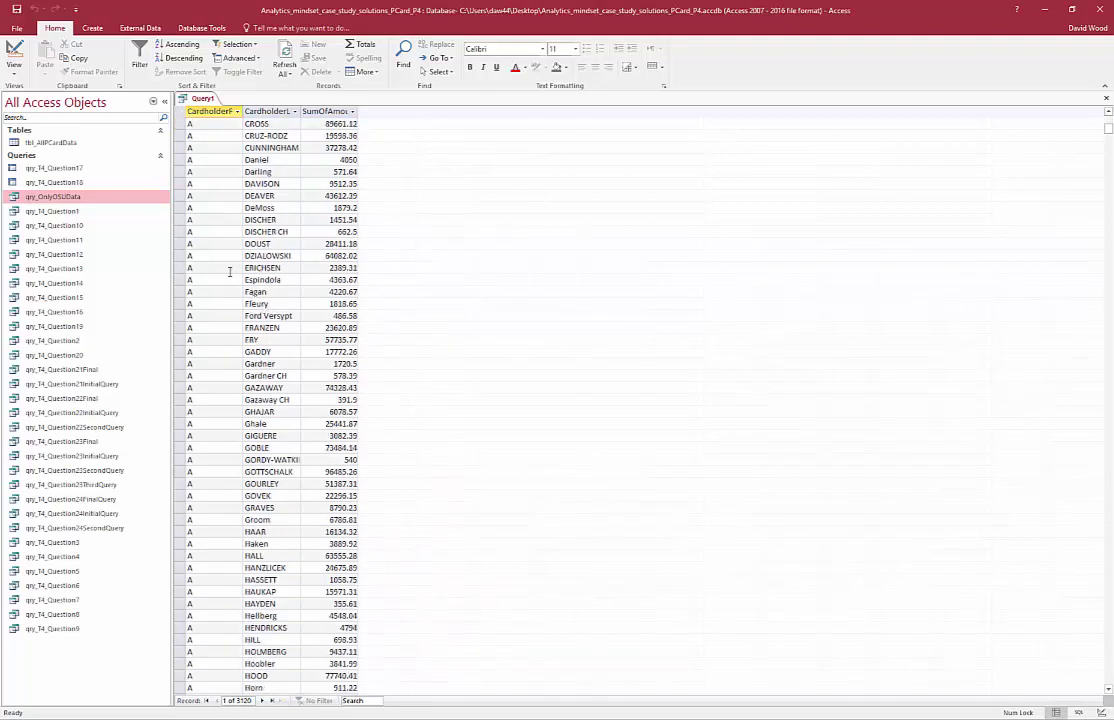
pyautogui.scroll(11, 228, 180)
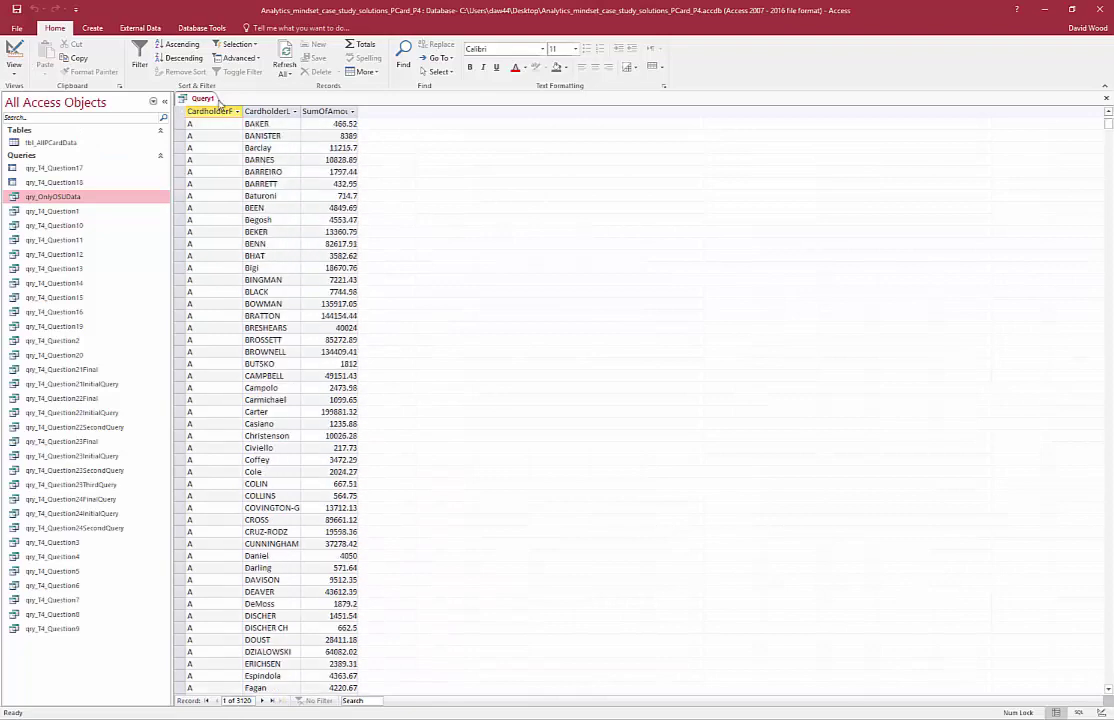
pyautogui.click(14, 50)
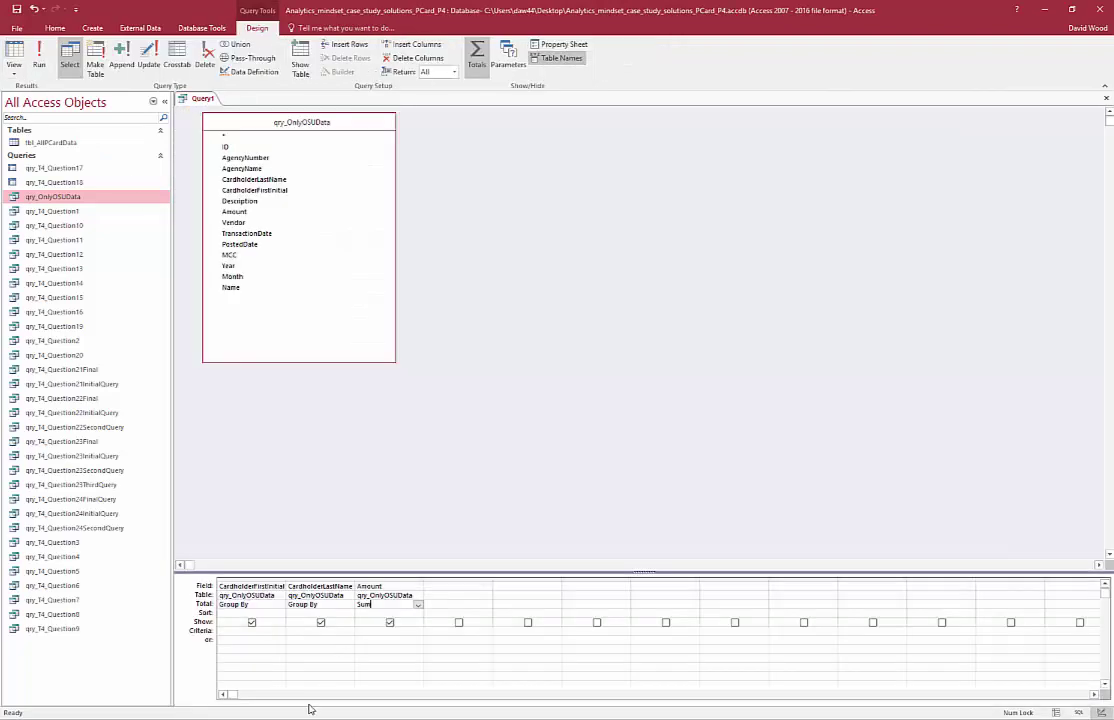
# Step: Filter CardholderLastName to Wood, run it, and widen the SumOfAmount column
pyautogui.click(304, 632)
pyautogui.write('Wood')
pyautogui.press('Tab')
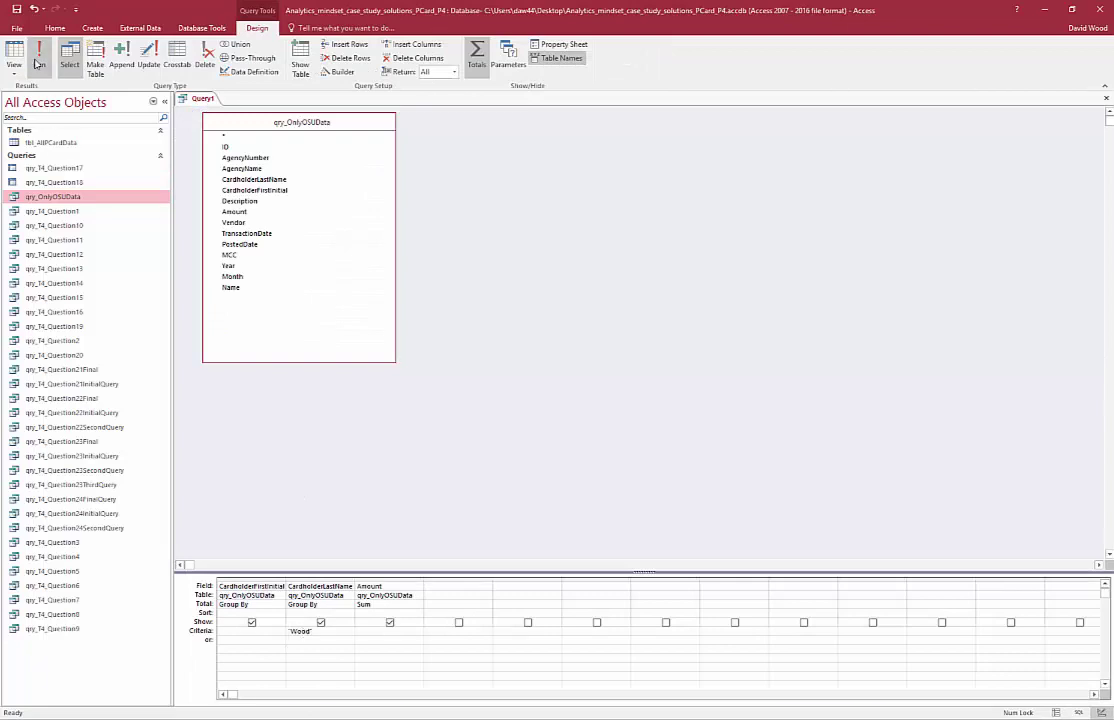
pyautogui.click(20, 52)
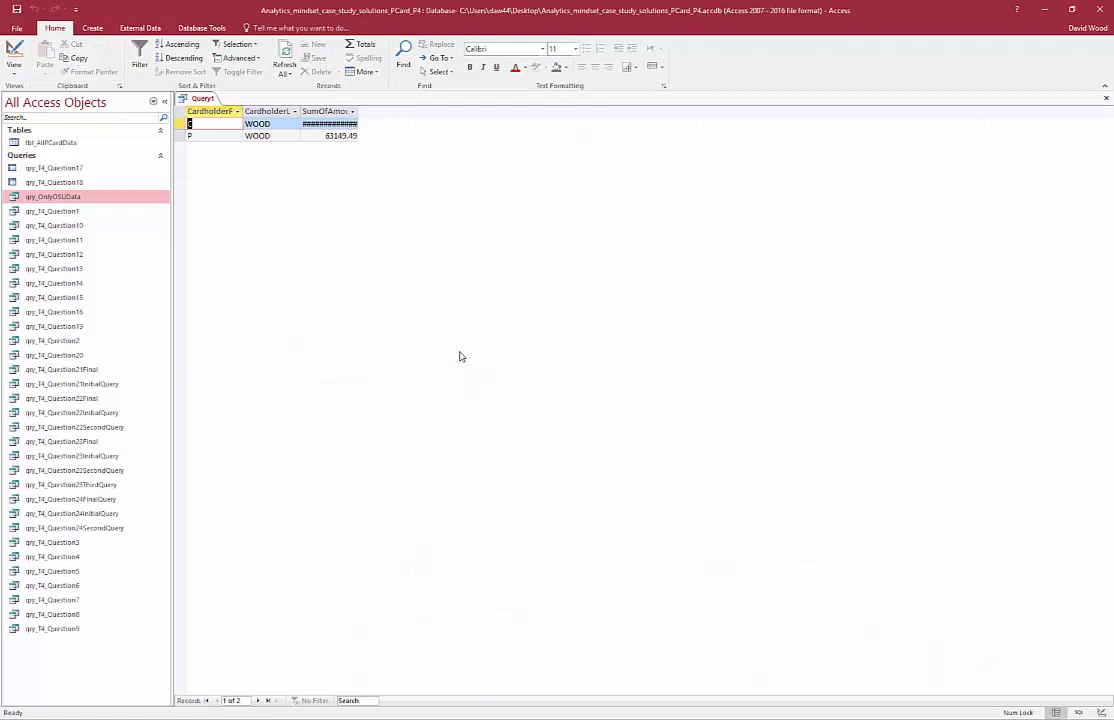
pyautogui.doubleClick(358, 112)
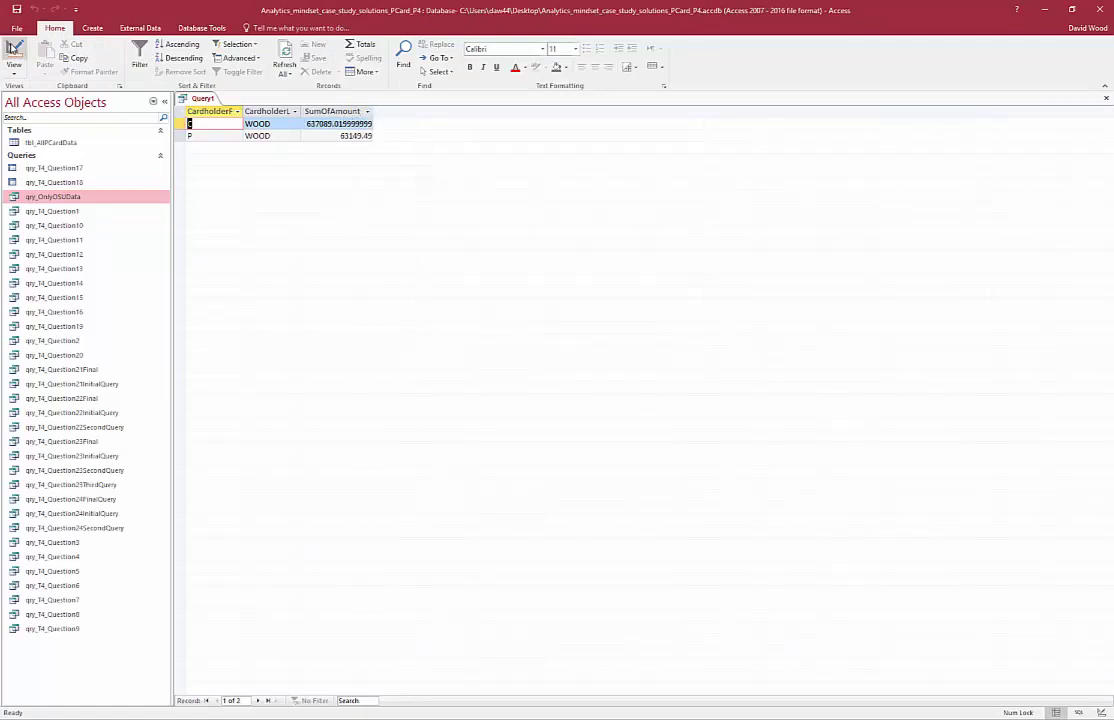
# Step: Back in Design view, delete the Wood and Smith criteria from the grid
pyautogui.click(14, 52)
pyautogui.click(331, 633)
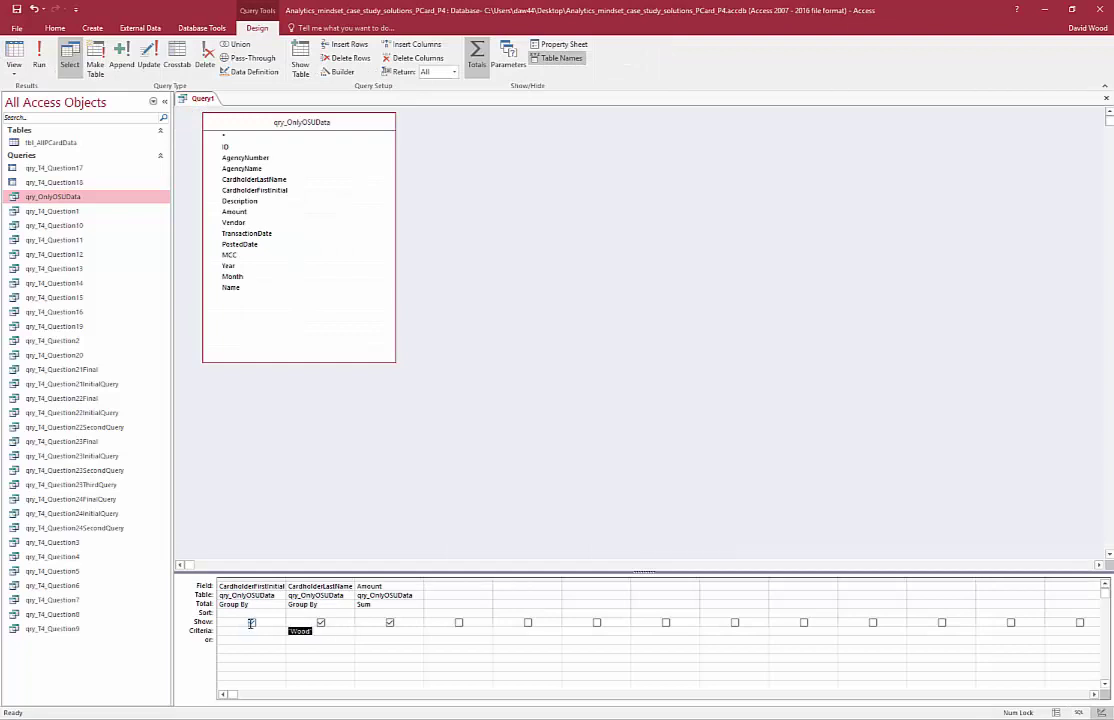
pyautogui.press('Delete')
pyautogui.moveTo(322, 635); pyautogui.dragTo(285, 633)
pyautogui.press('Delete')
pyautogui.click(15, 55)
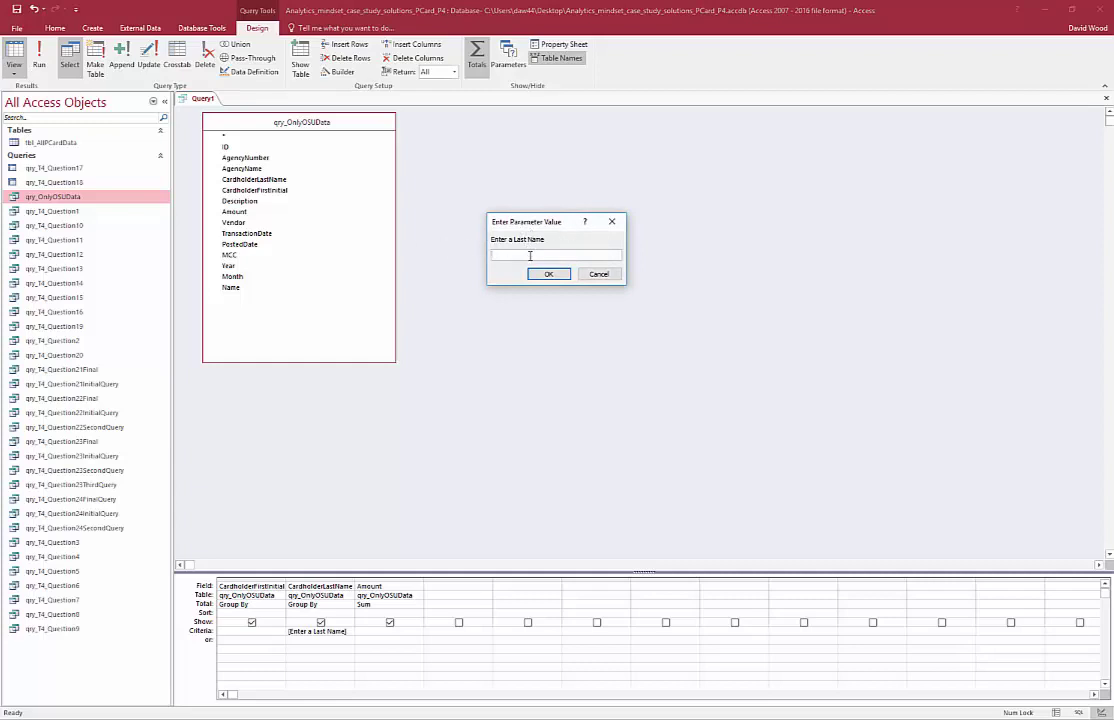
pyautogui.write('Wood')
pyautogui.click(548, 274)
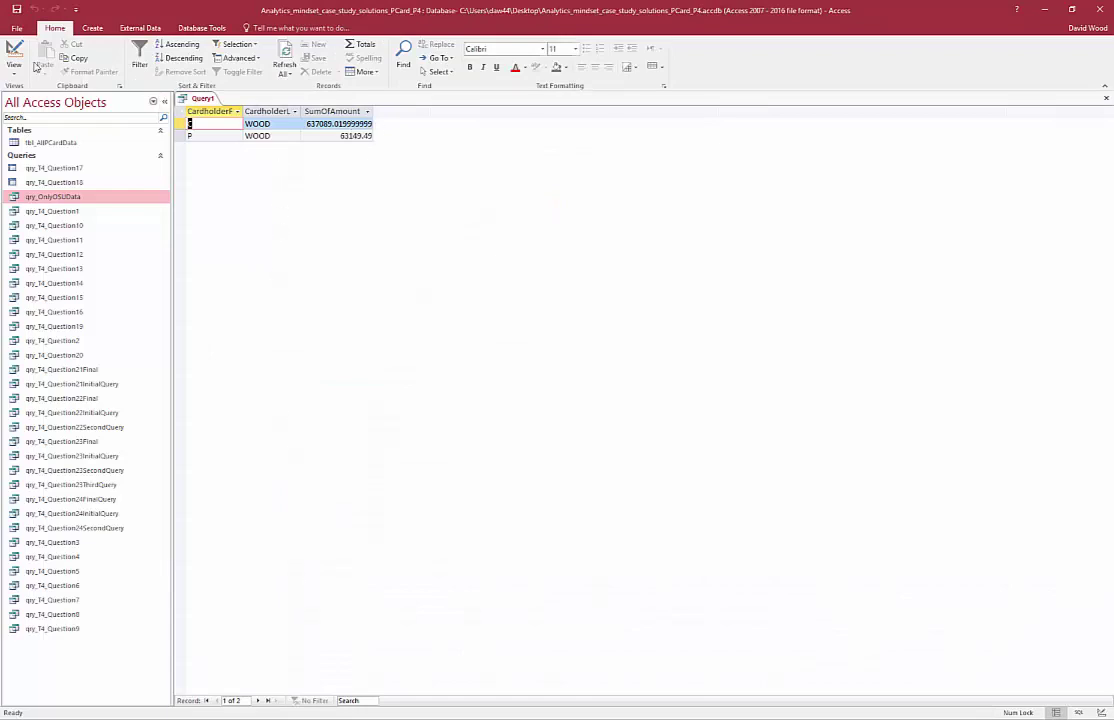
pyautogui.click(14, 52)
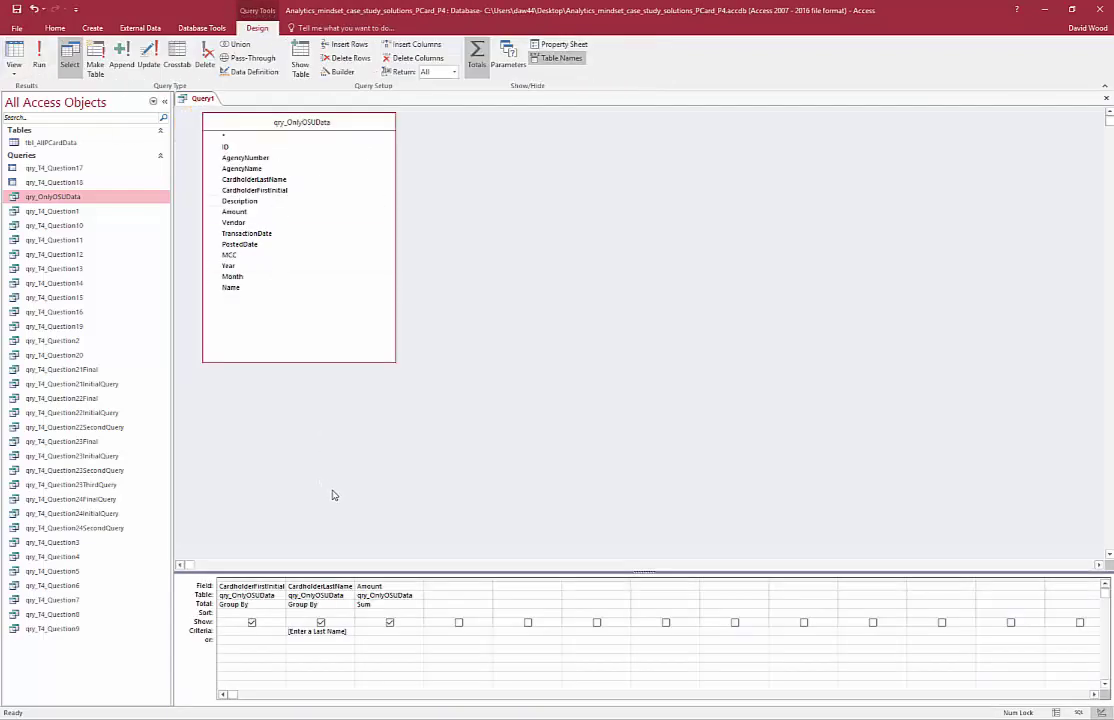
pyautogui.click(39, 52)
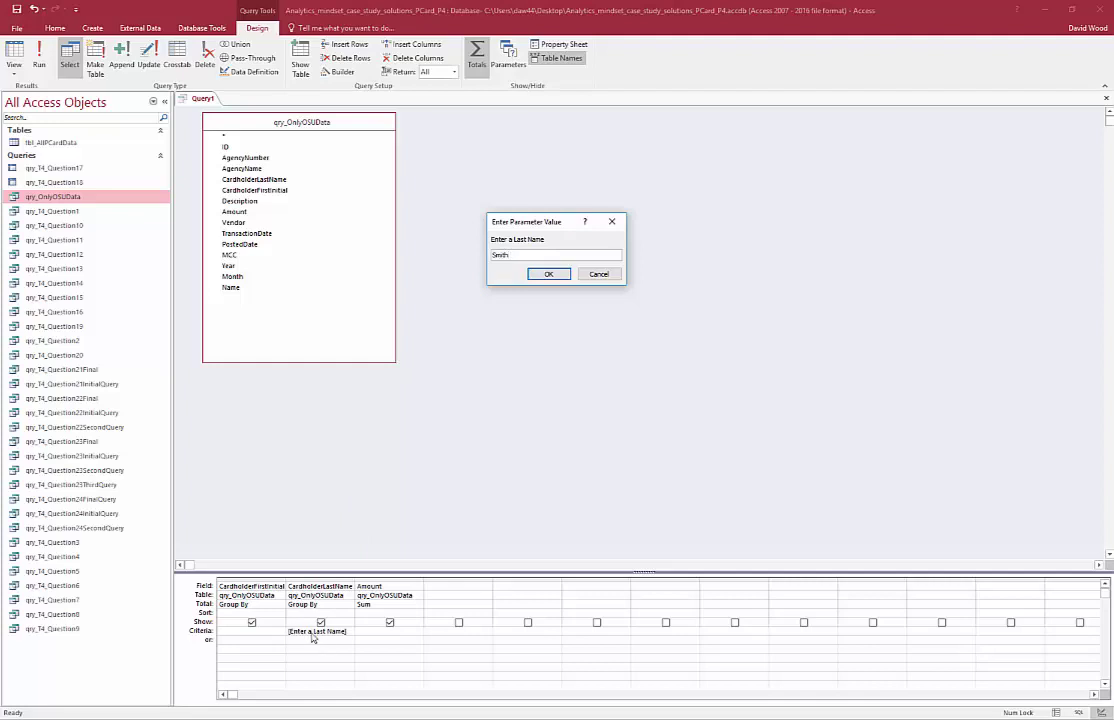
pyautogui.click(549, 275)
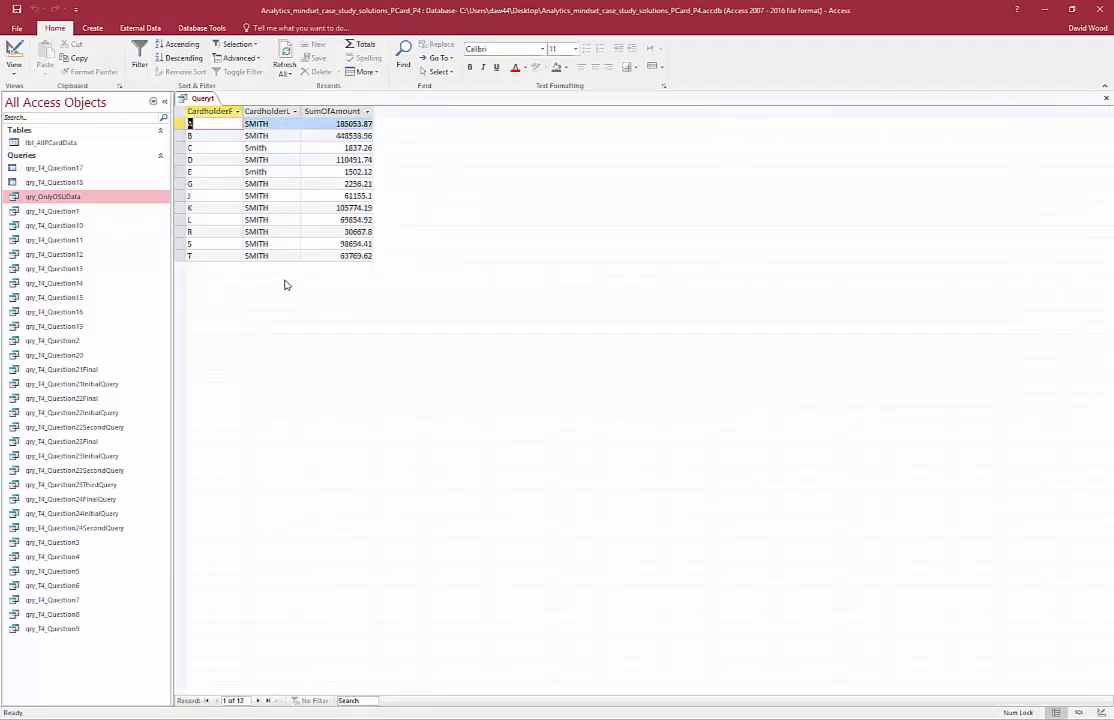
pyautogui.click(14, 50)
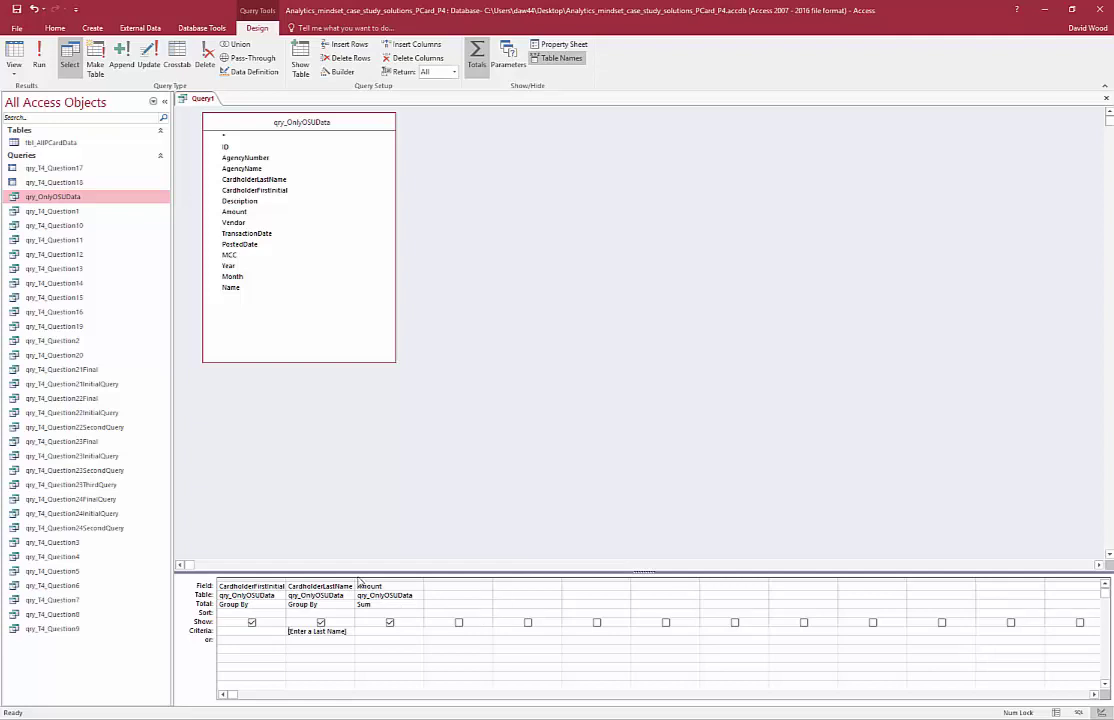
# Step: Widen the CardholderLastName column, prefix its criterion with Like, and dismiss the syntax error
pyautogui.moveTo(358, 584); pyautogui.dragTo(418, 584)
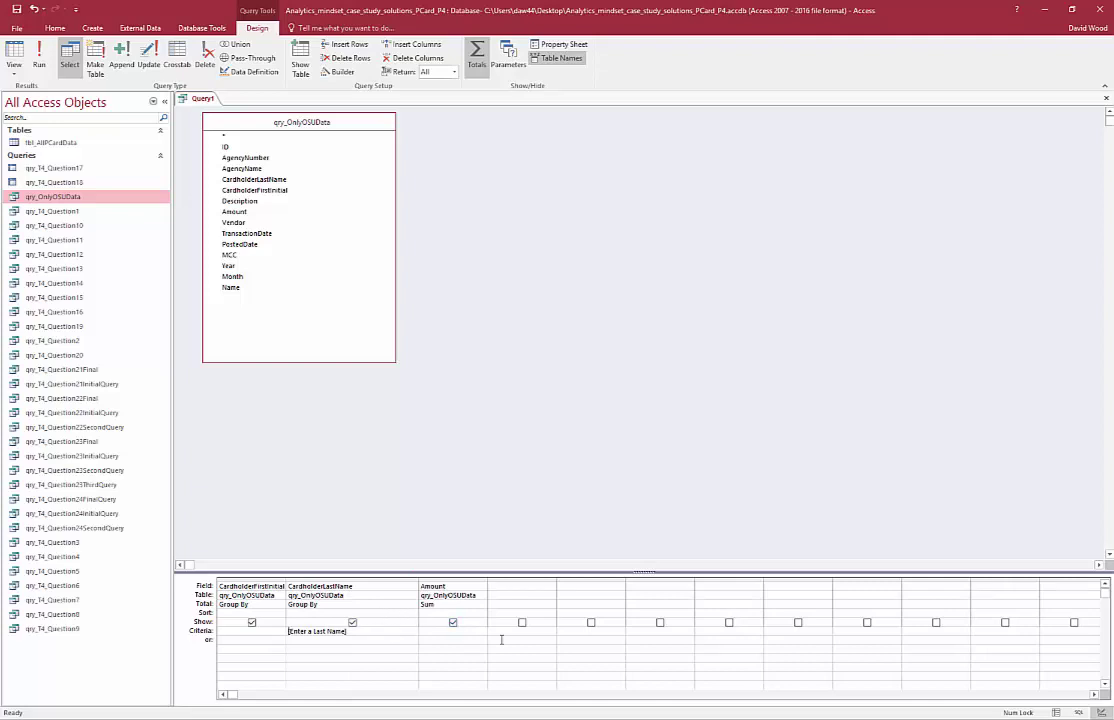
pyautogui.write('Like')
pyautogui.click(20, 55)
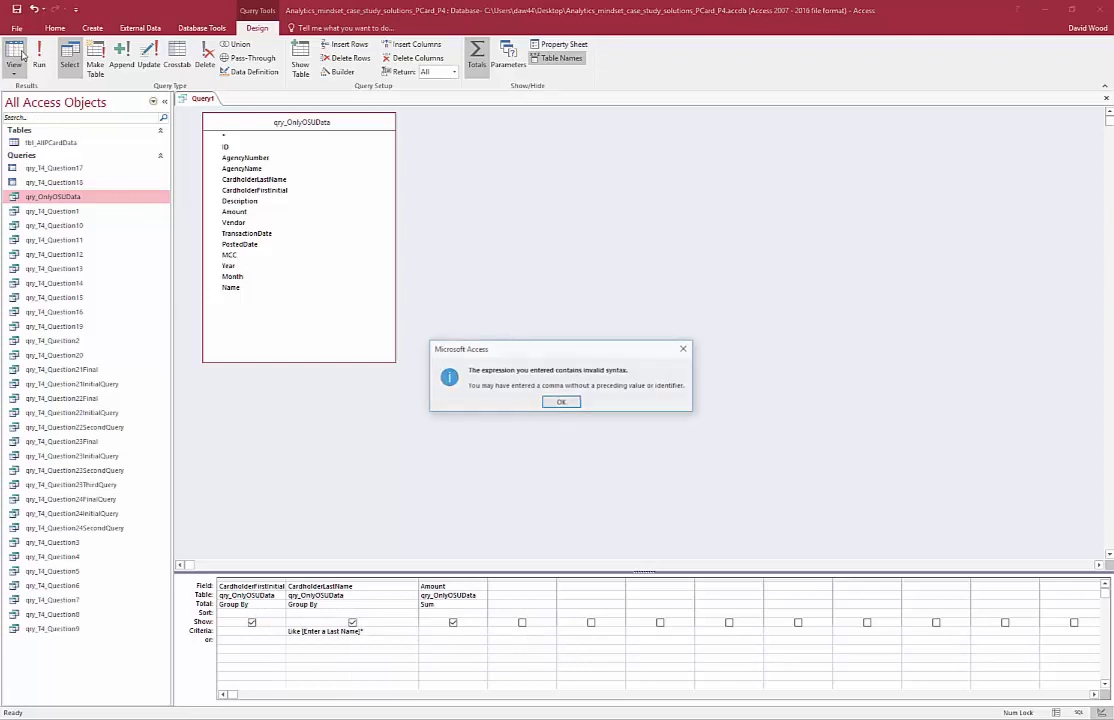
pyautogui.click(561, 402)
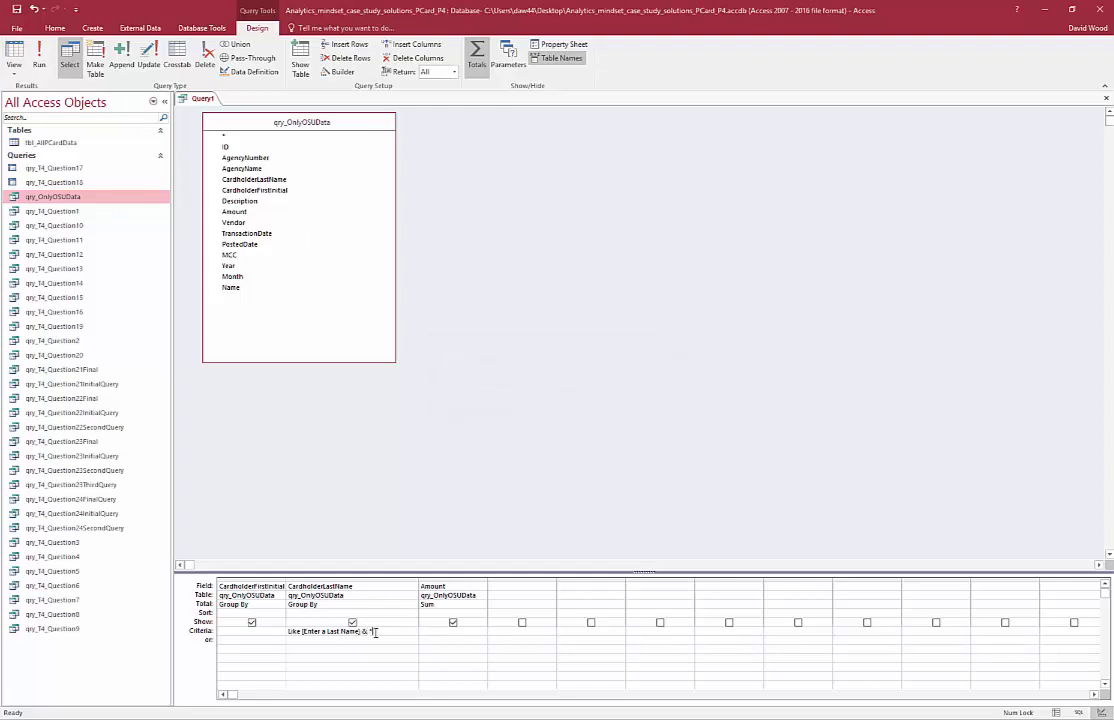
# Step: Run the corrected Like [Enter a Last Name] & "*" query with Wood, returning 7 rows
pyautogui.click(14, 55)
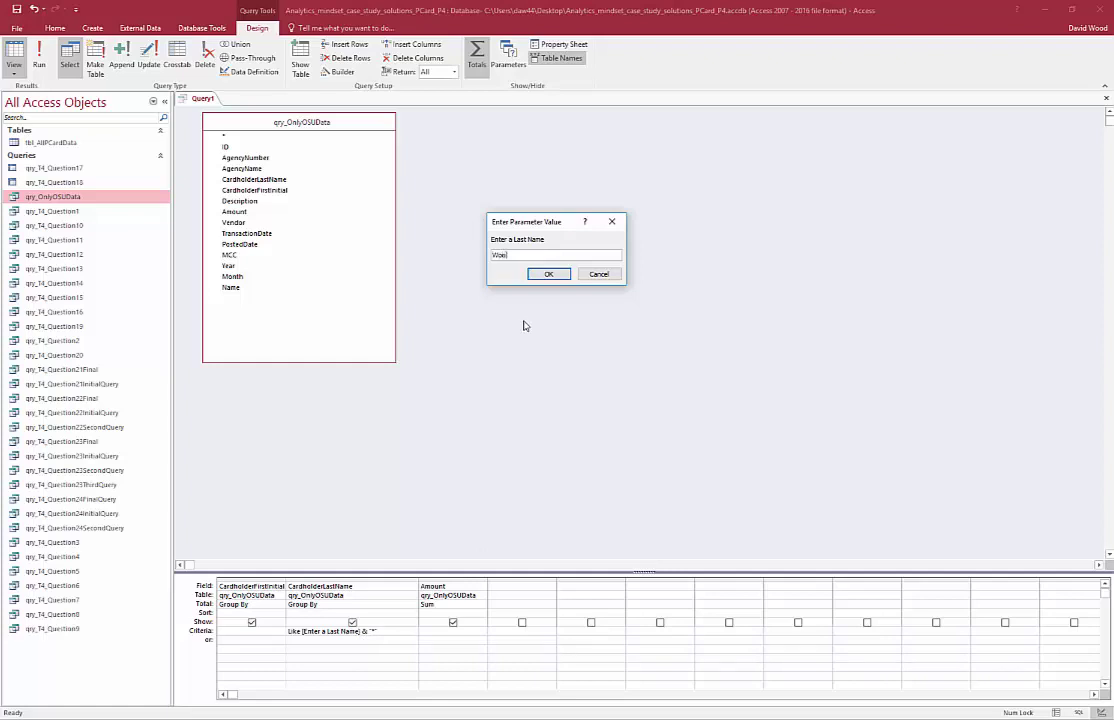
pyautogui.click(548, 273)
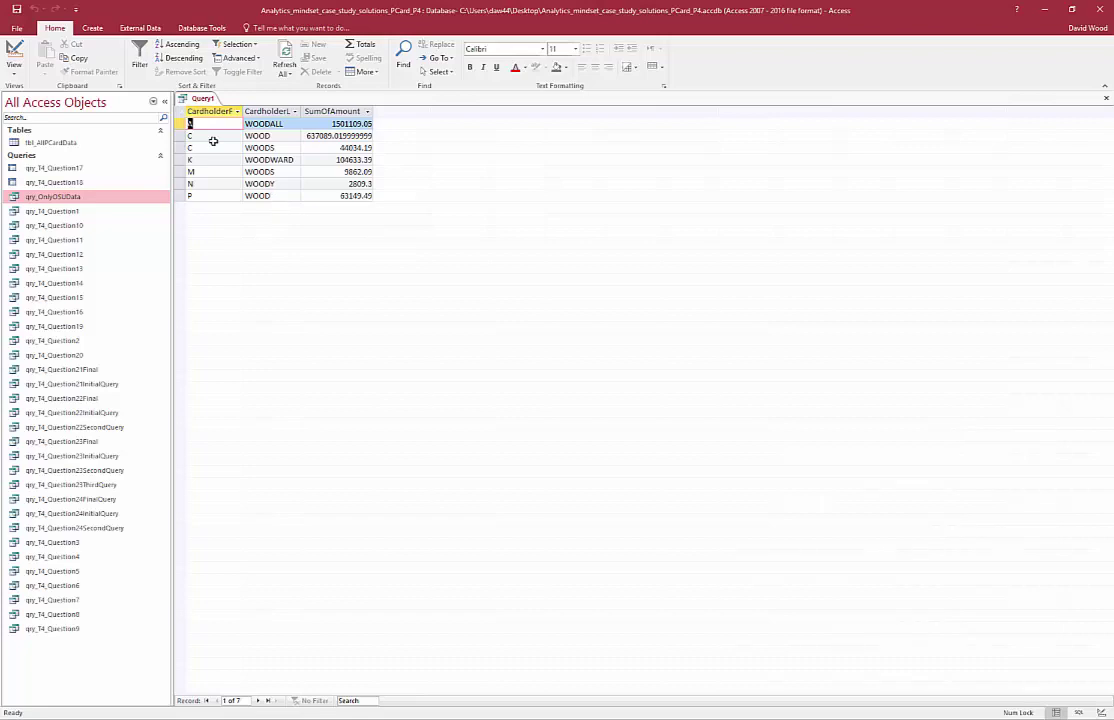
pyautogui.click(15, 52)
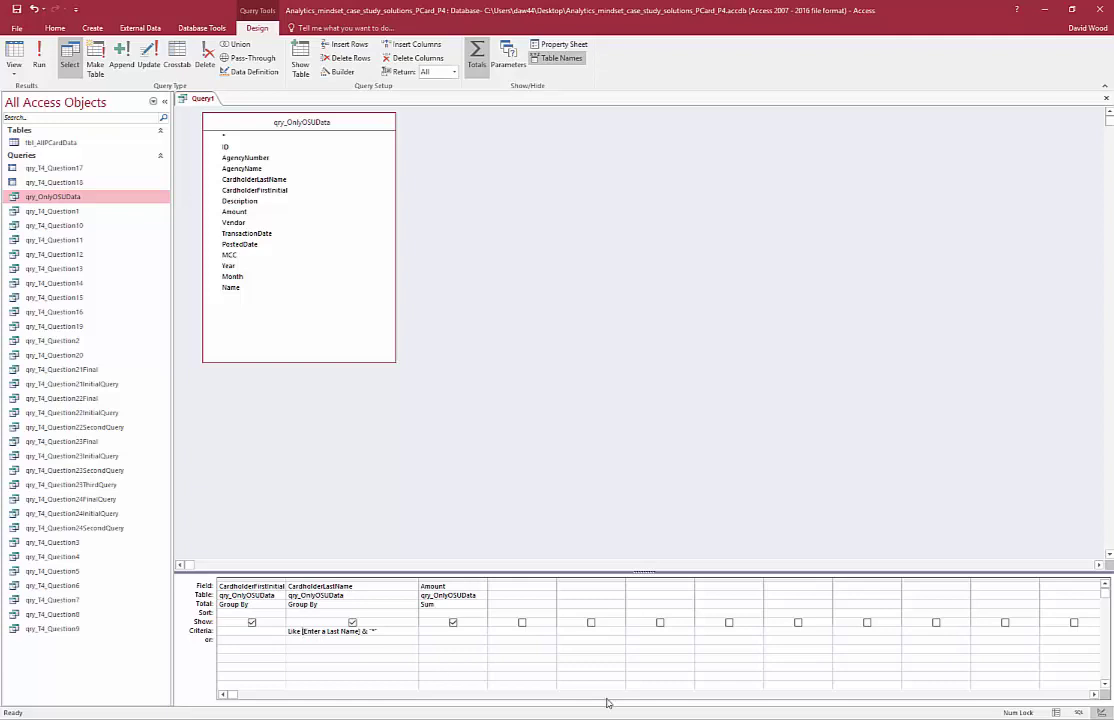
# Step: Change the criterion to Like "*" & [Enter a Last Name] & "*" and test with Wood, finding Greenwood
pyautogui.write('"*" &')
pyautogui.click(39, 55)
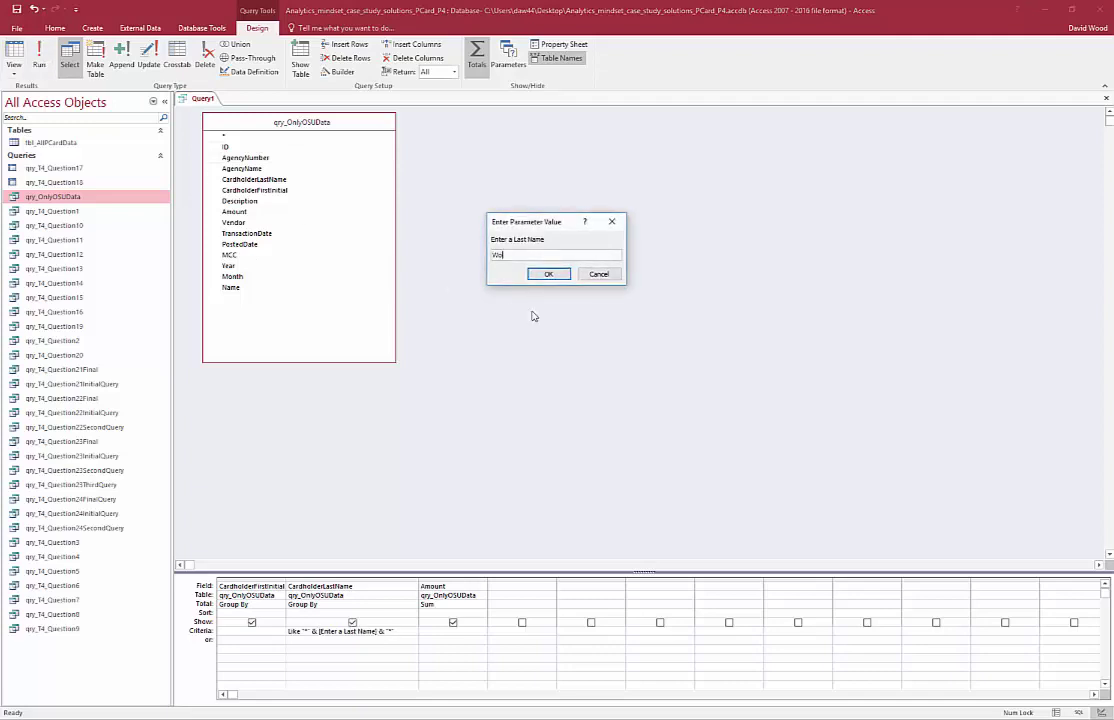
pyautogui.write('Wood')
pyautogui.click(547, 274)
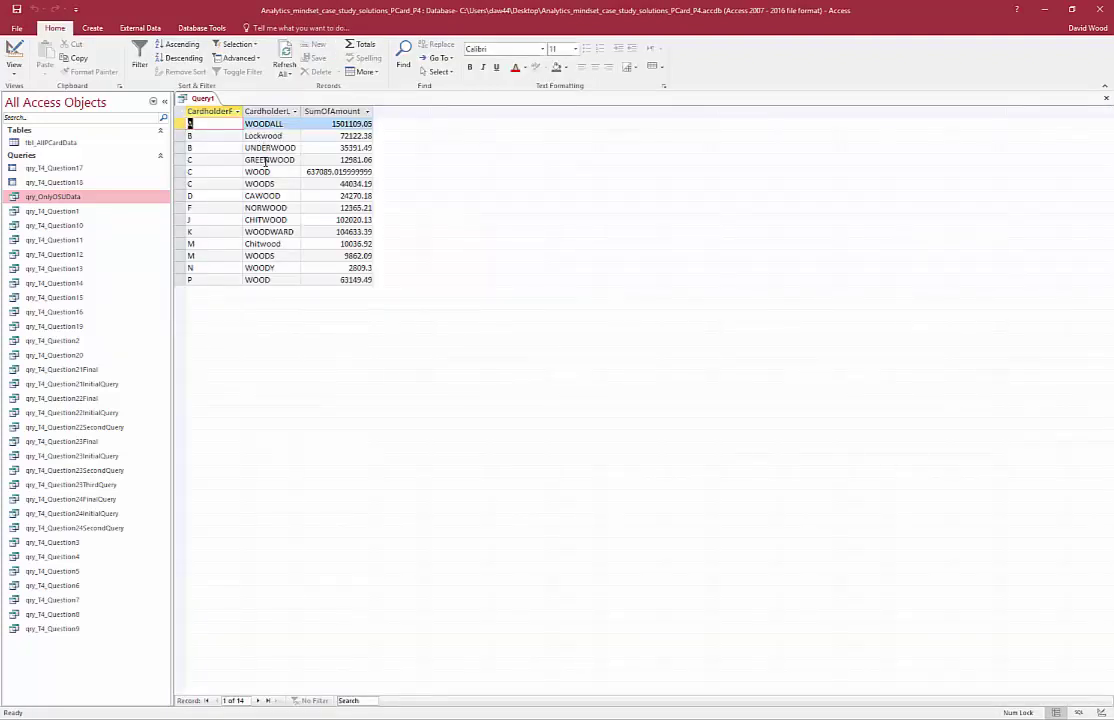
pyautogui.moveTo(268, 161); pyautogui.dragTo(245, 161)
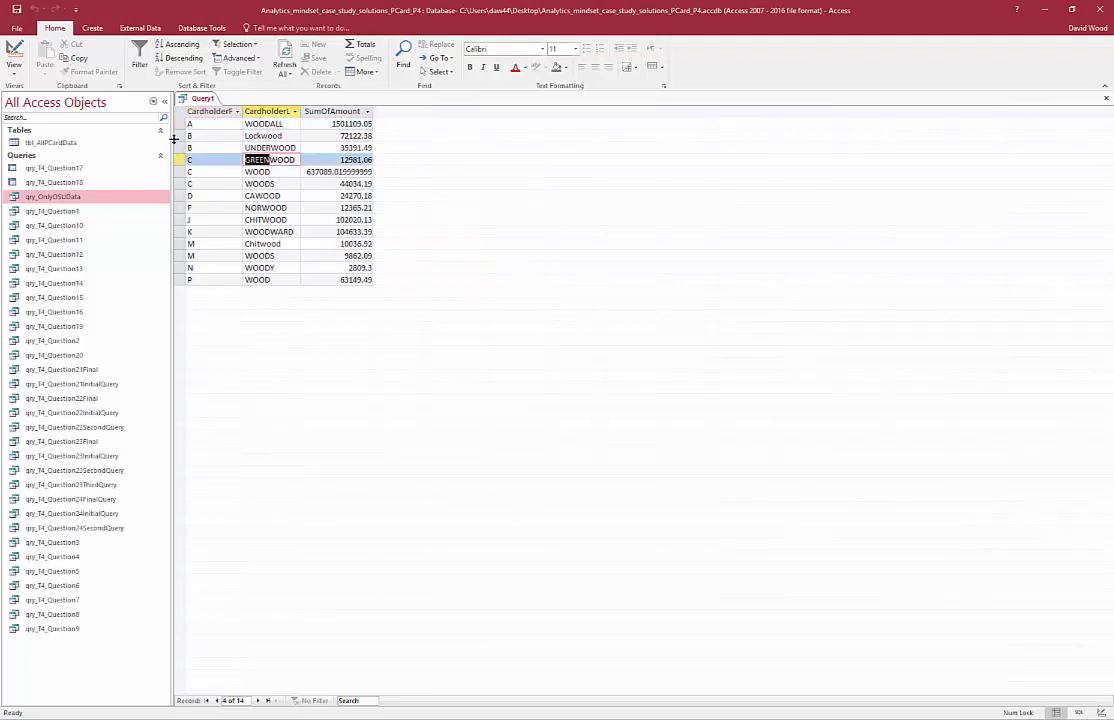
pyautogui.click(13, 55)
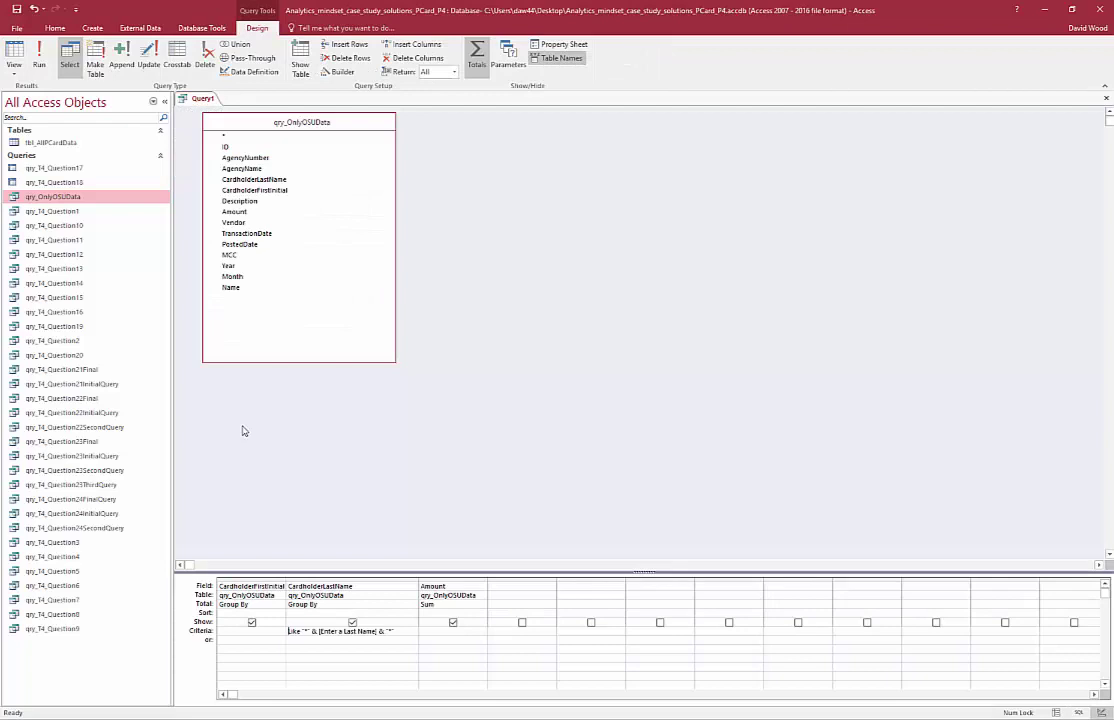
# Step: Add Vendor to the grid and remove both cardholder columns
pyautogui.moveTo(239, 229); pyautogui.dragTo(440, 610)
pyautogui.click(362, 579)
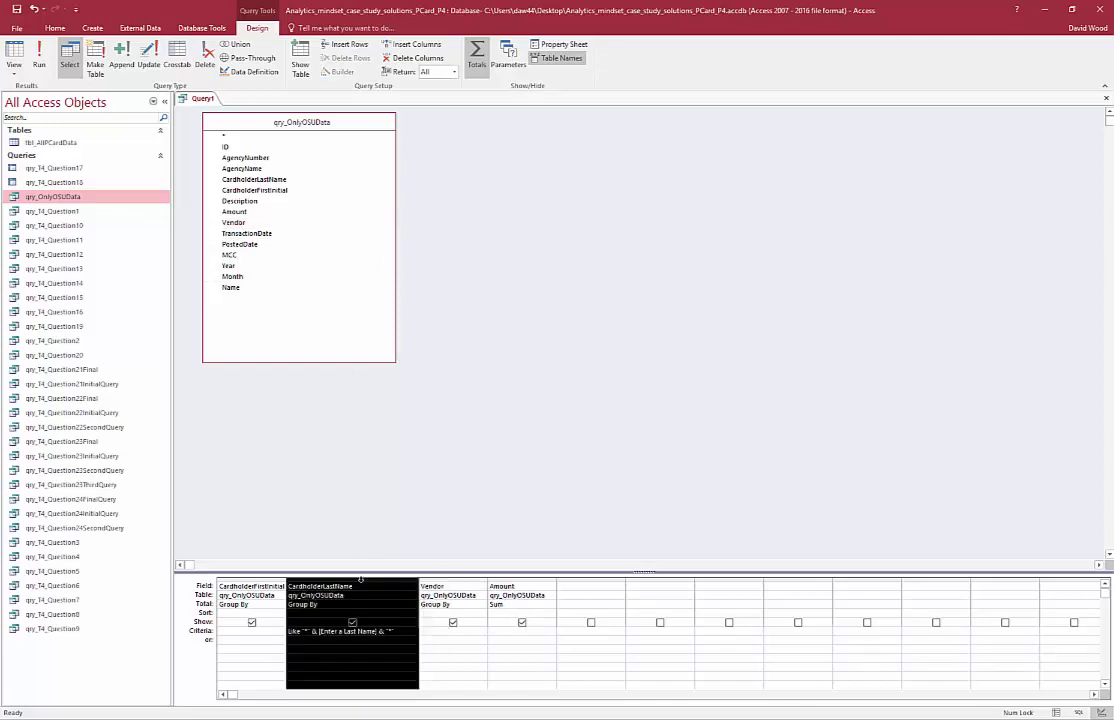
pyautogui.keyDown('shift'); pyautogui.click(265, 579); pyautogui.keyUp('shift')
pyautogui.press('Delete')
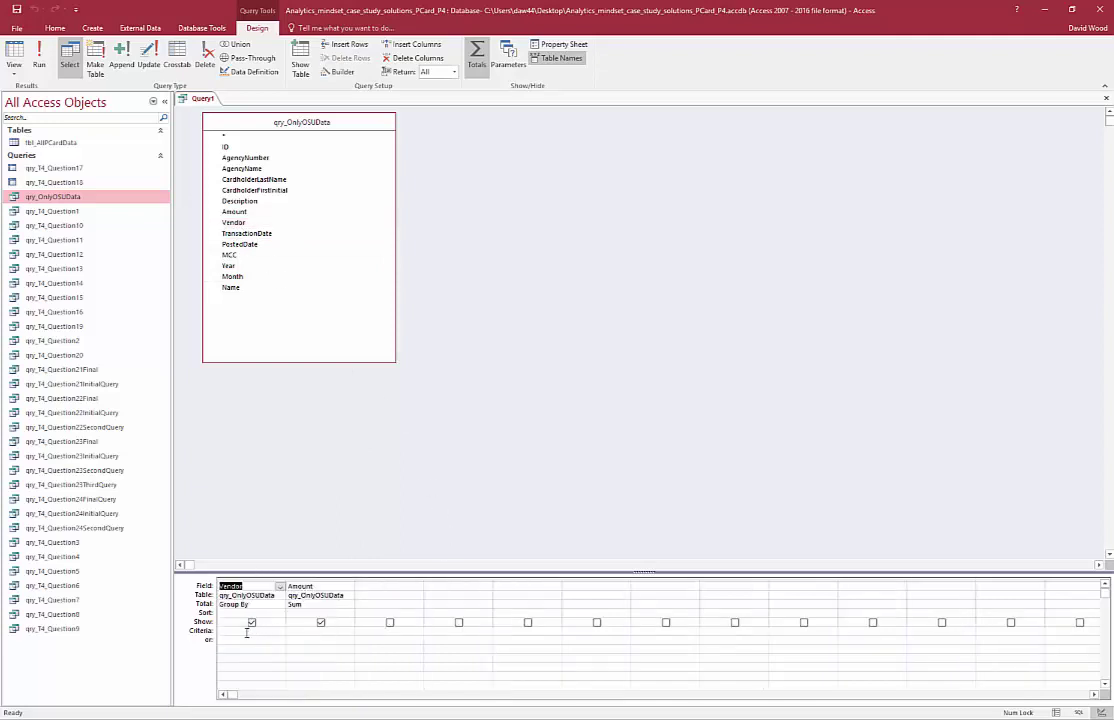
# Step: Set Vendor's criterion to Like "*" & [Enter Company Name] & "*" and run it with Amazon
pyautogui.click(255, 631)
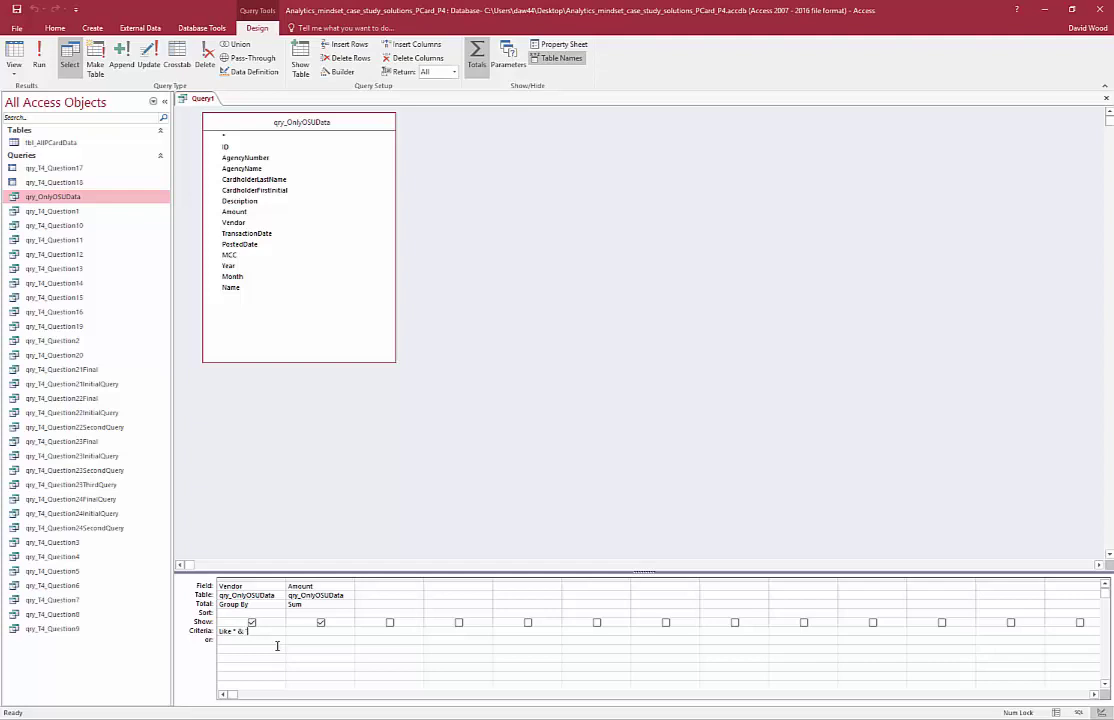
pyautogui.press('BackSpace')
pyautogui.press('BackSpace')
pyautogui.press('BackSpace')
pyautogui.write('[Enter Company Name] &')
pyautogui.click(13, 52)
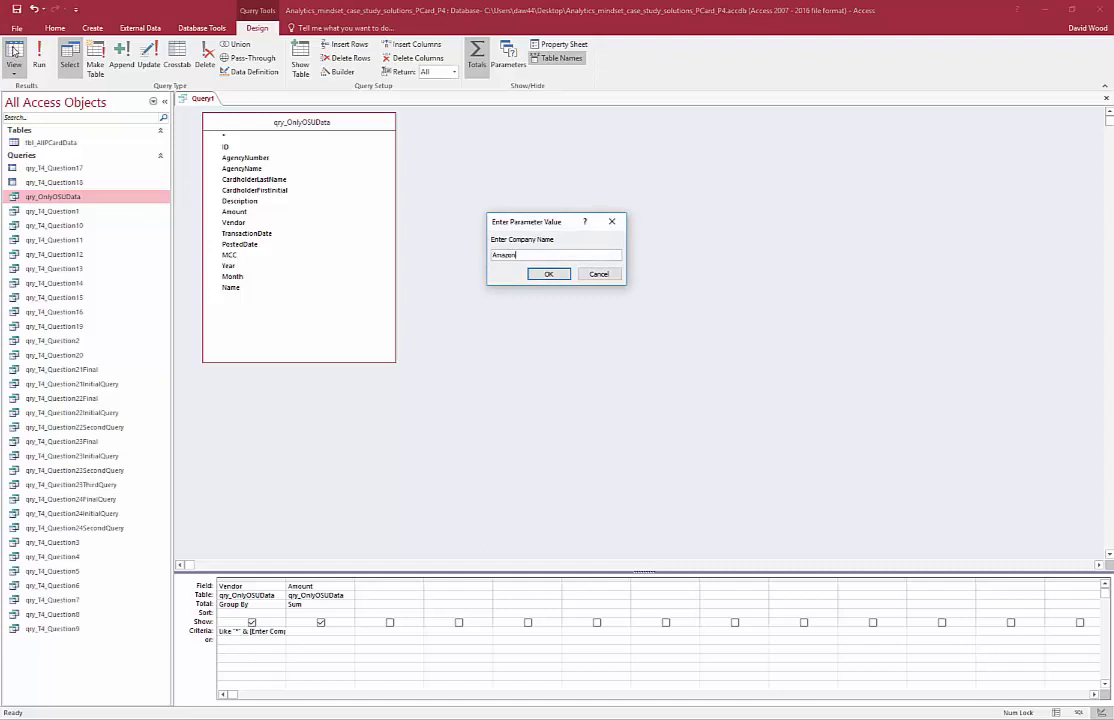
pyautogui.press('Return')
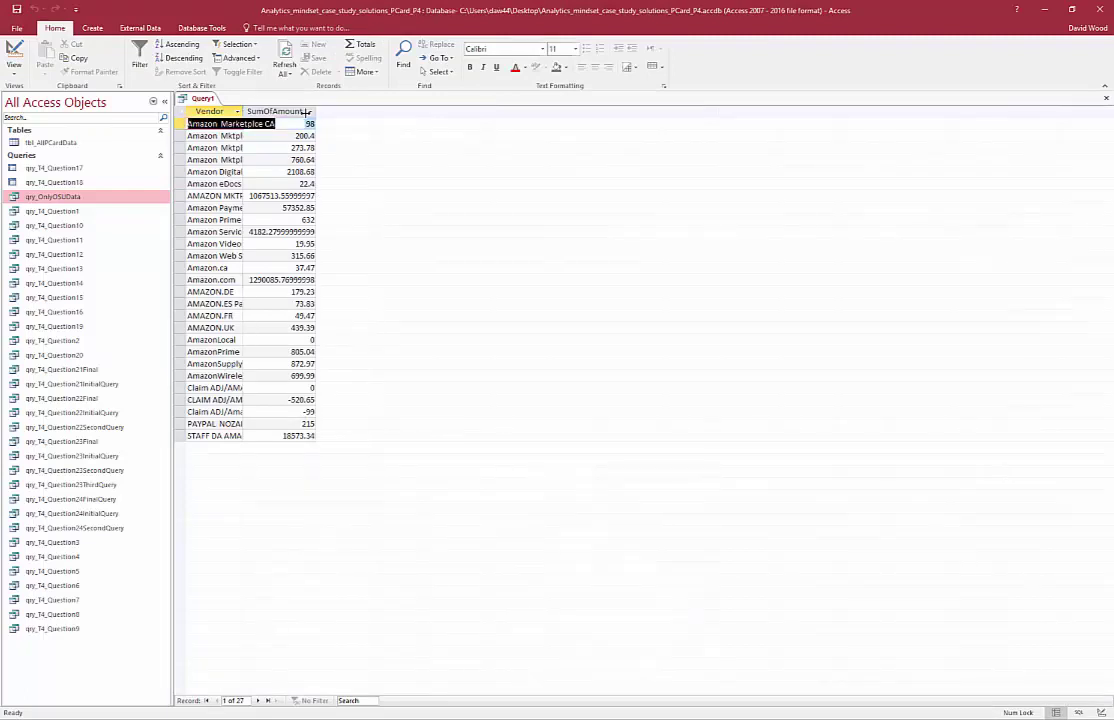
pyautogui.doubleClick(241, 111)
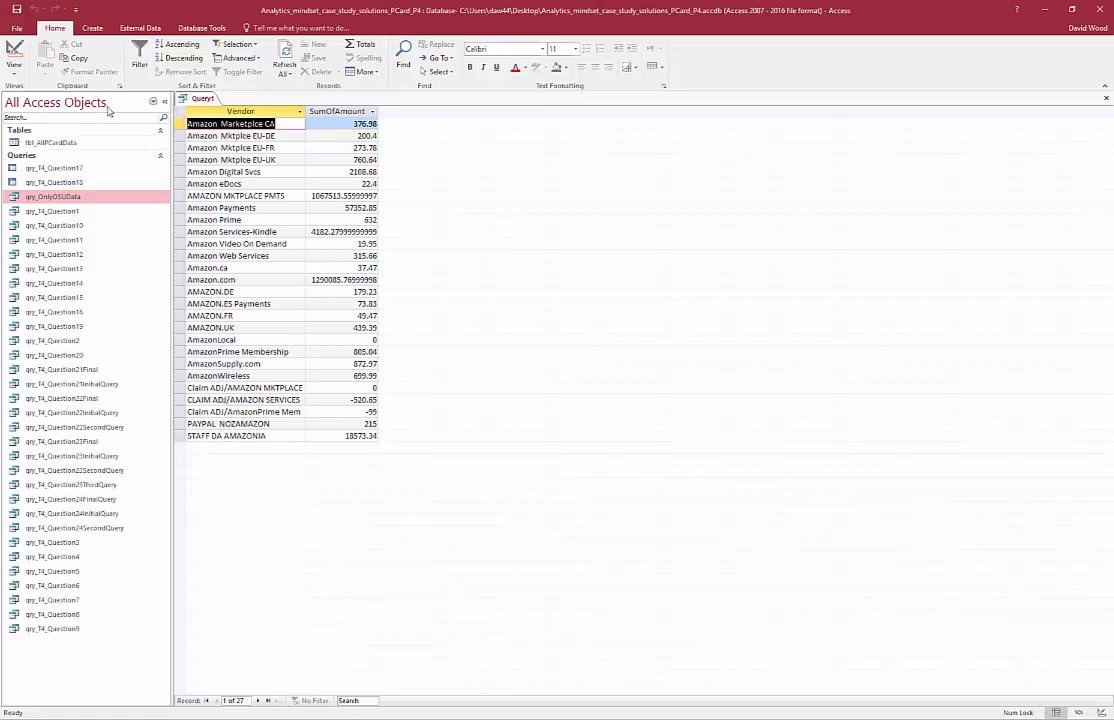
# Step: In Design view, widen the Vendor column and select the Enter Company Name prompt text
pyautogui.click(11, 48)
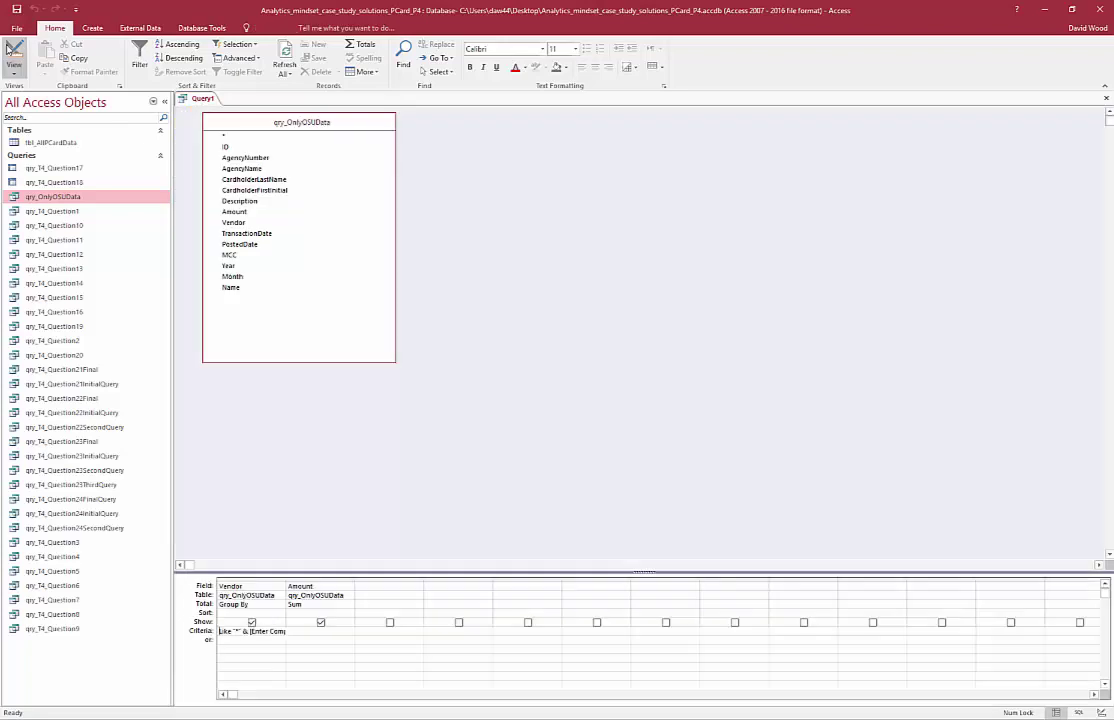
pyautogui.doubleClick(288, 581)
pyautogui.click(246, 631)
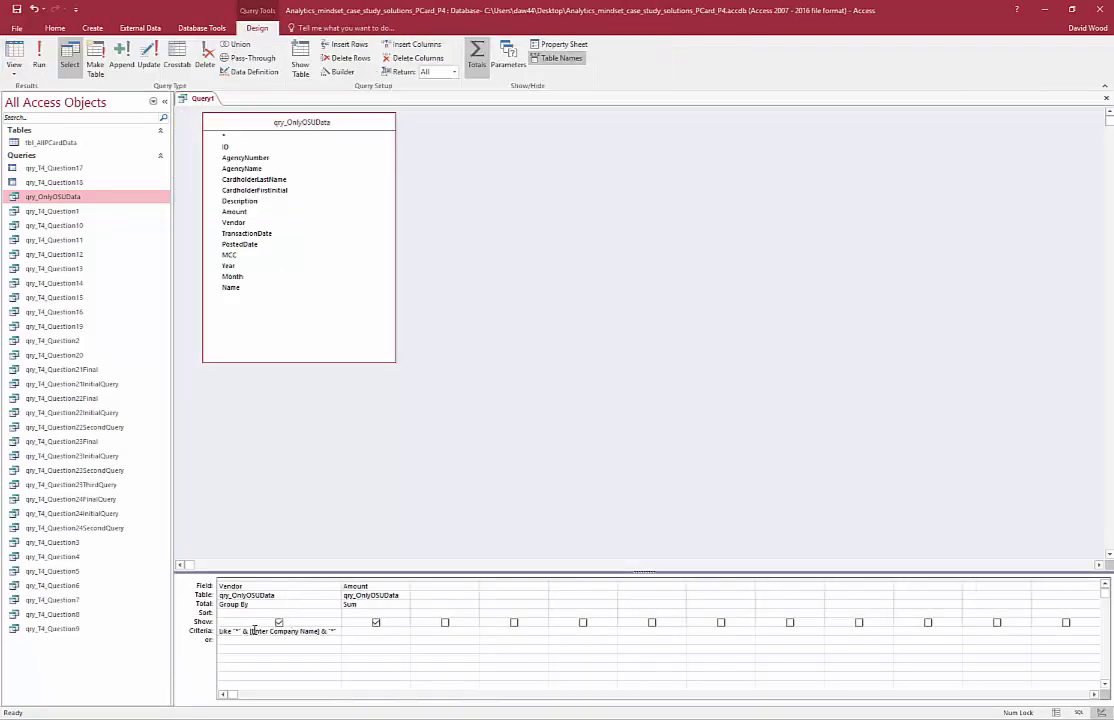
pyautogui.moveTo(251, 631); pyautogui.dragTo(316, 631)
# Step: Save the query as 1111 and close it
pyautogui.hotkey('ctrl', 's')
pyautogui.write('1111')
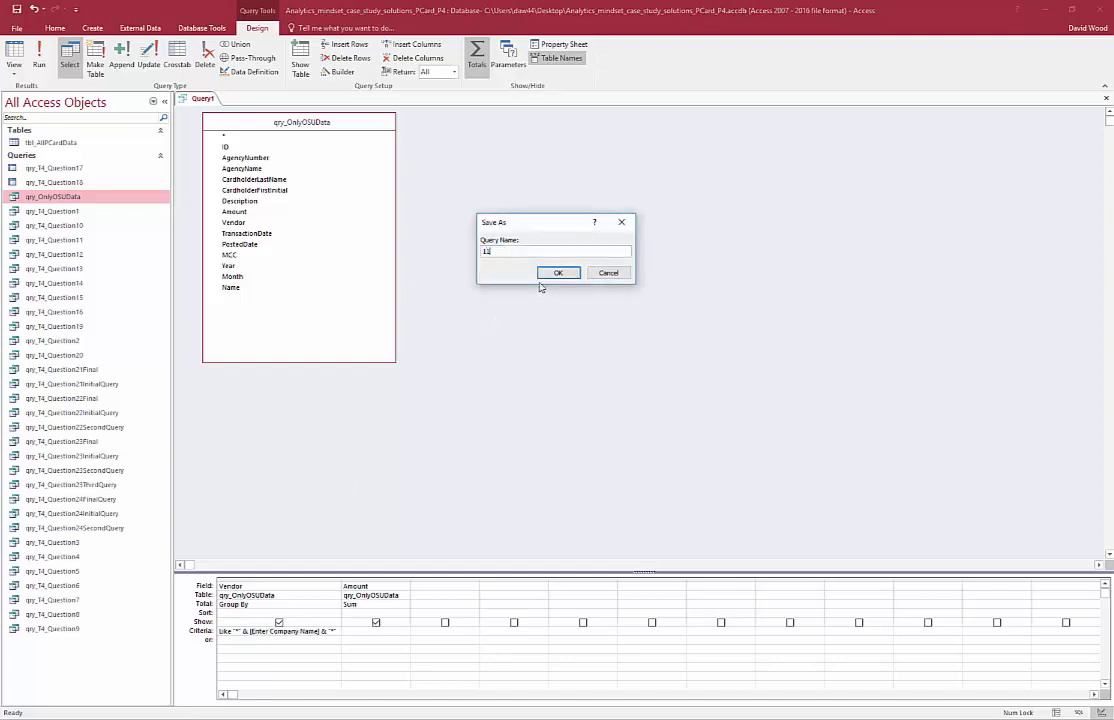
pyautogui.click(560, 274)
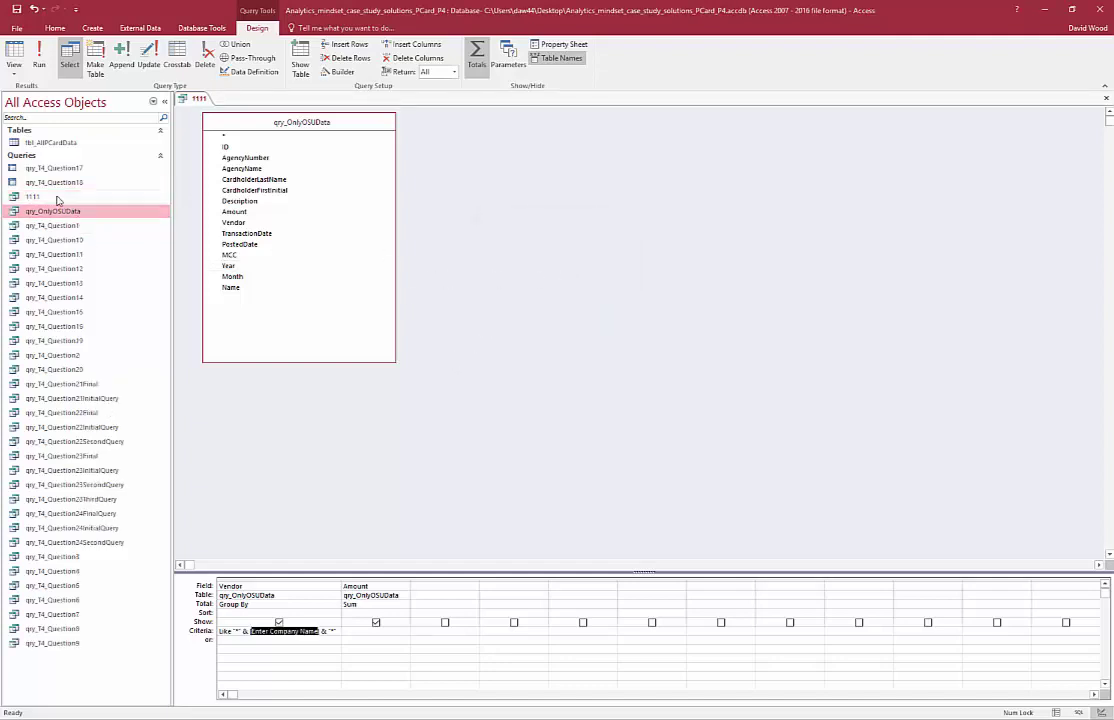
pyautogui.click(1106, 98)
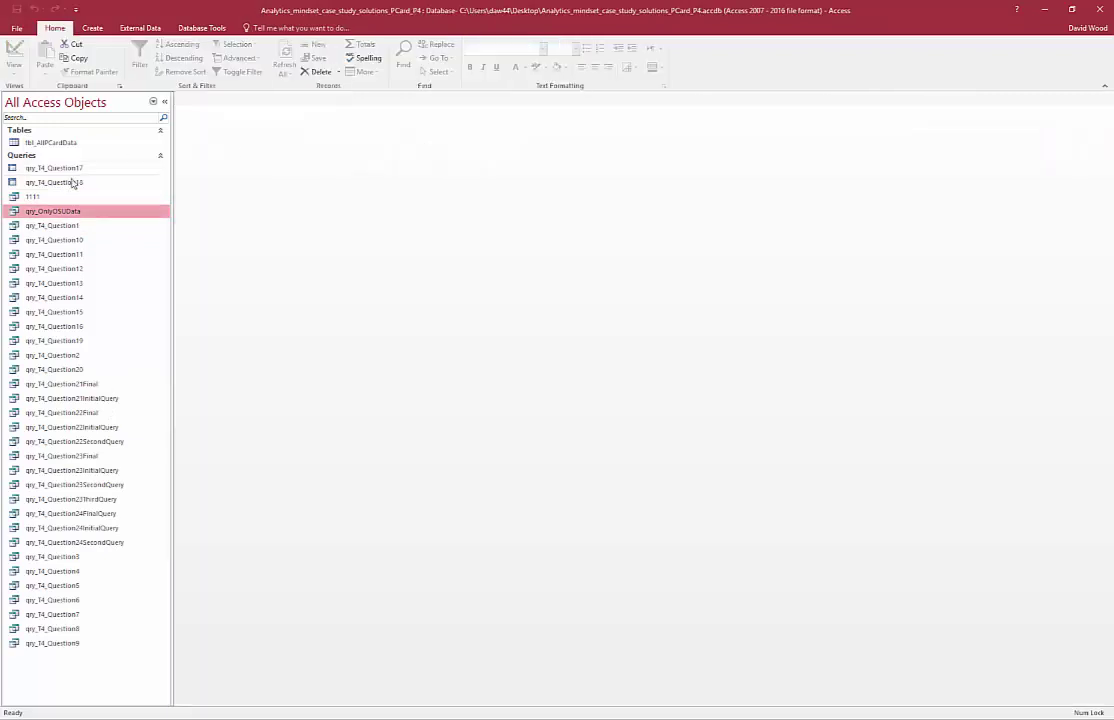
# Step: Open the 1111 query from the Navigation Pane and enter Micros as the company name
pyautogui.click(53, 198)
pyautogui.doubleClick(53, 198)
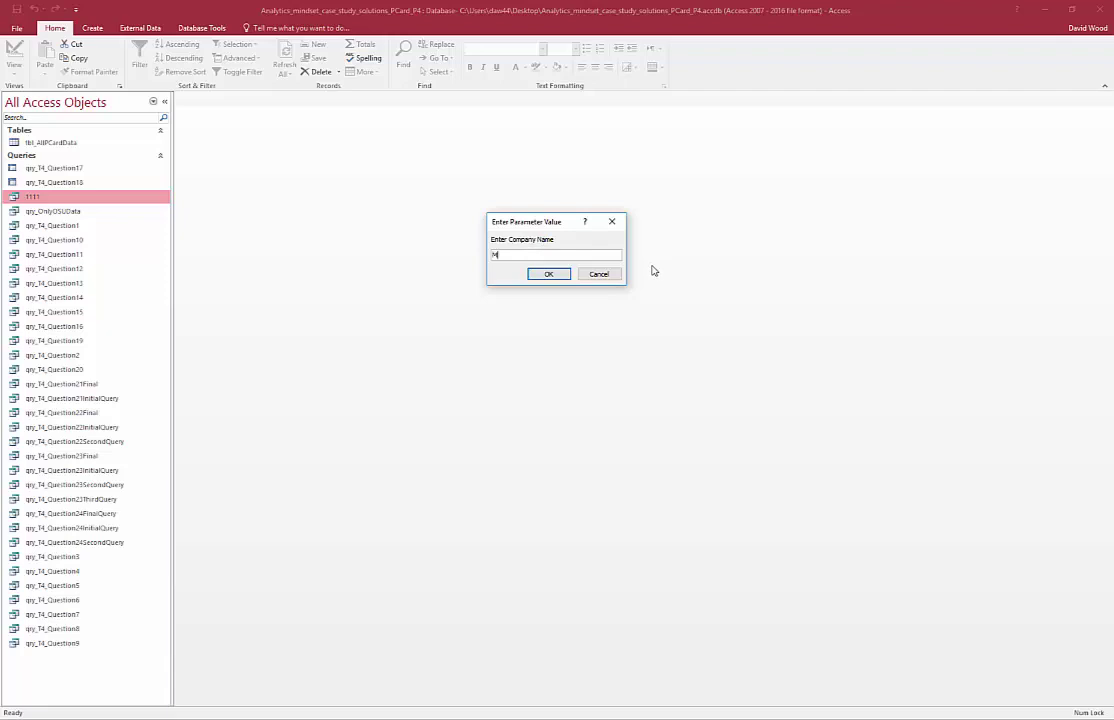
pyautogui.write('Micros')
pyautogui.click(555, 276)
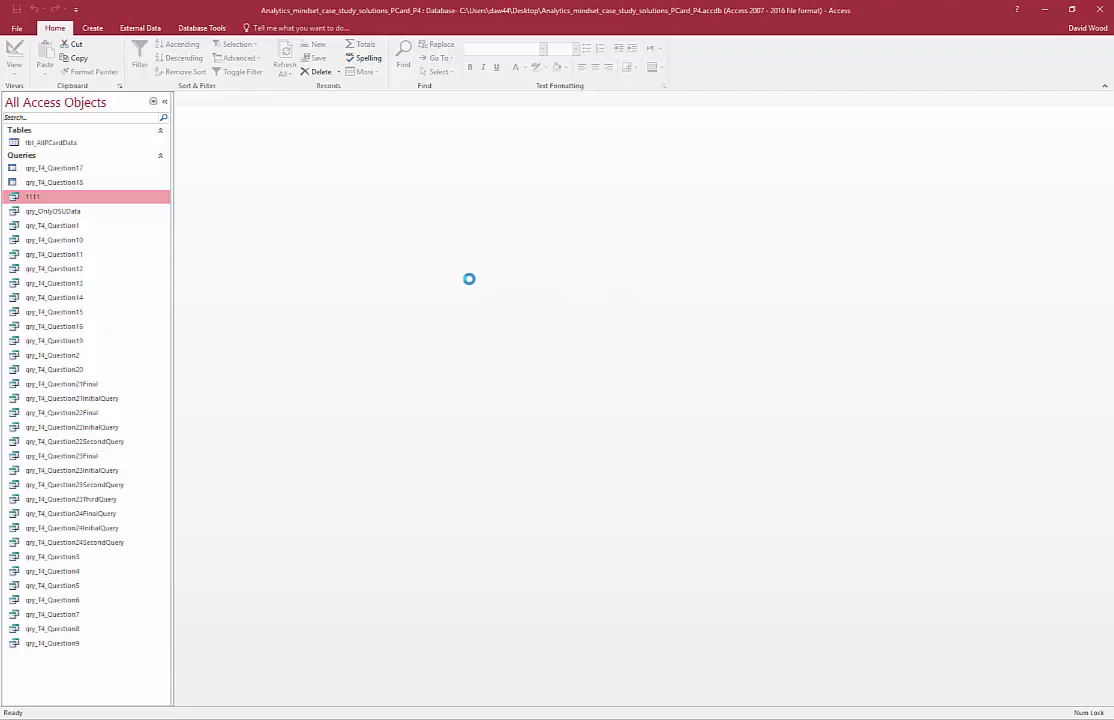